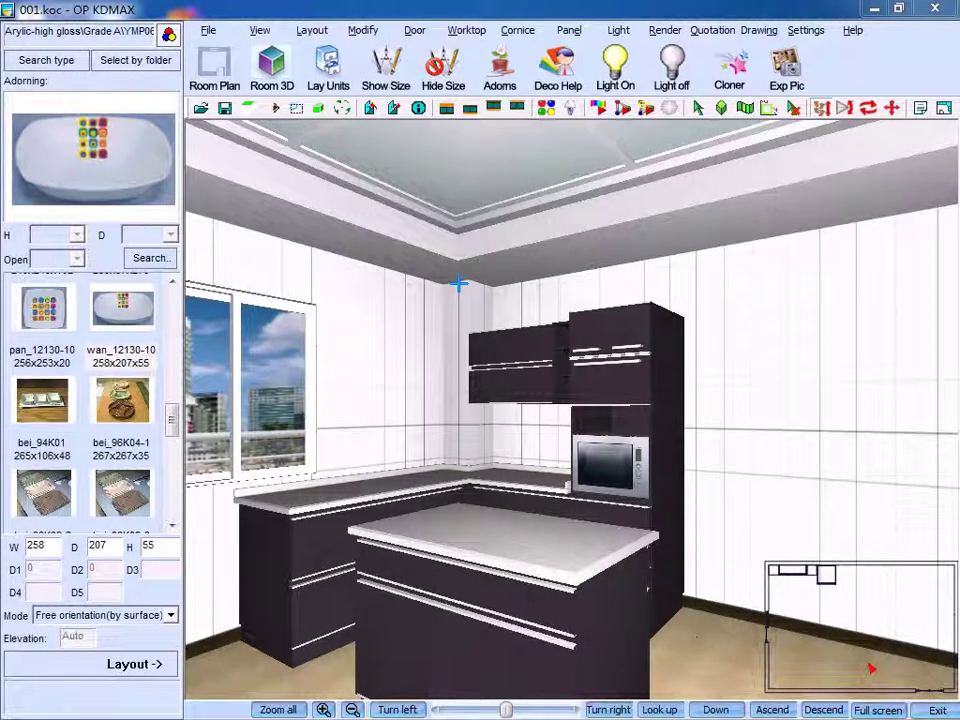
# - Delete every worktop using the Worktop menu's Delete Worktop command
pyautogui.click(467, 31)
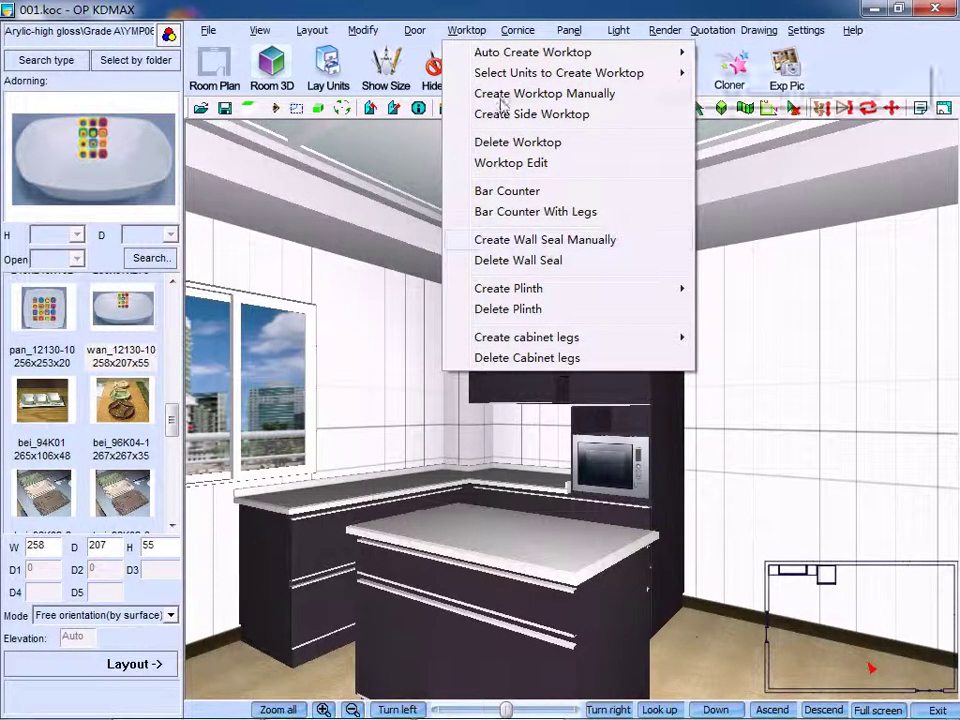
pyautogui.click(538, 145)
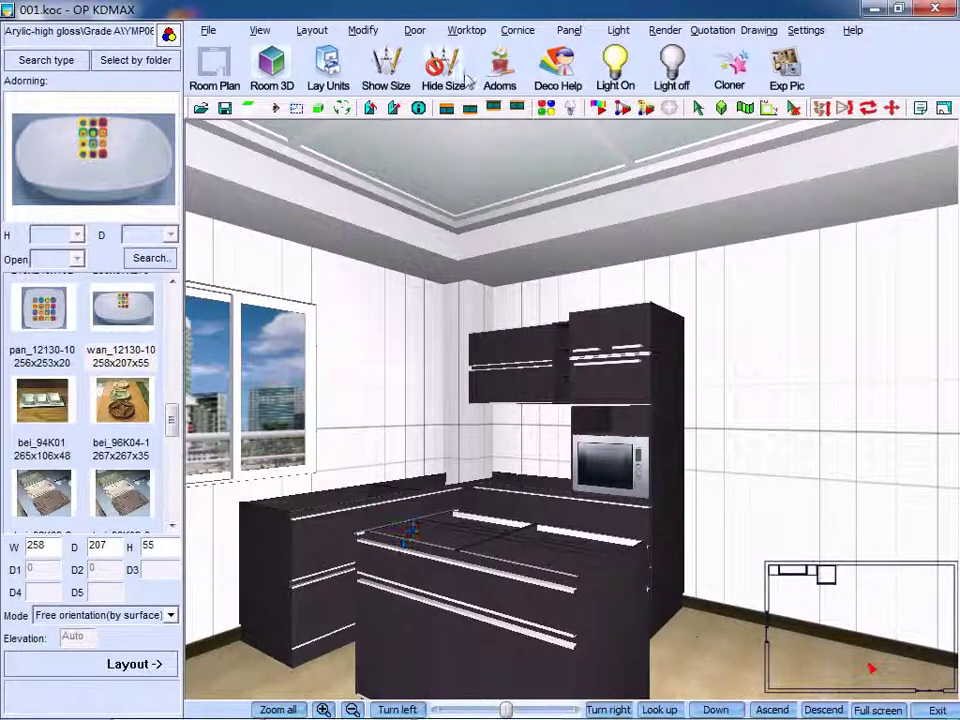
# - Regenerate worktops on all units with Auto Create Worktop > Auto
pyautogui.click(467, 30)
pyautogui.moveTo(505, 60)
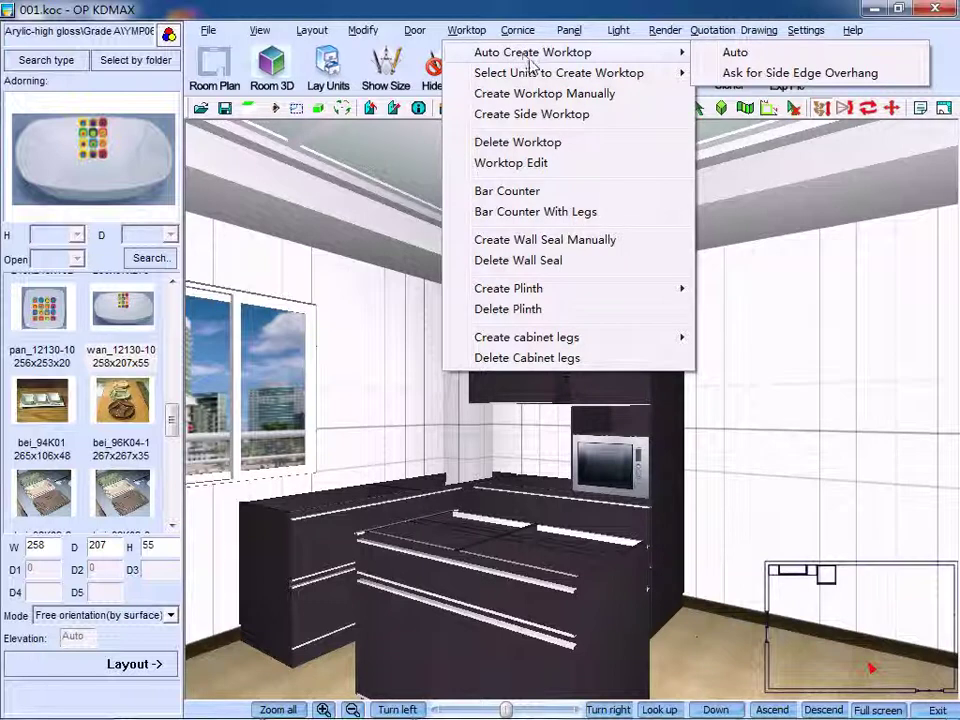
pyautogui.moveTo(535, 74)
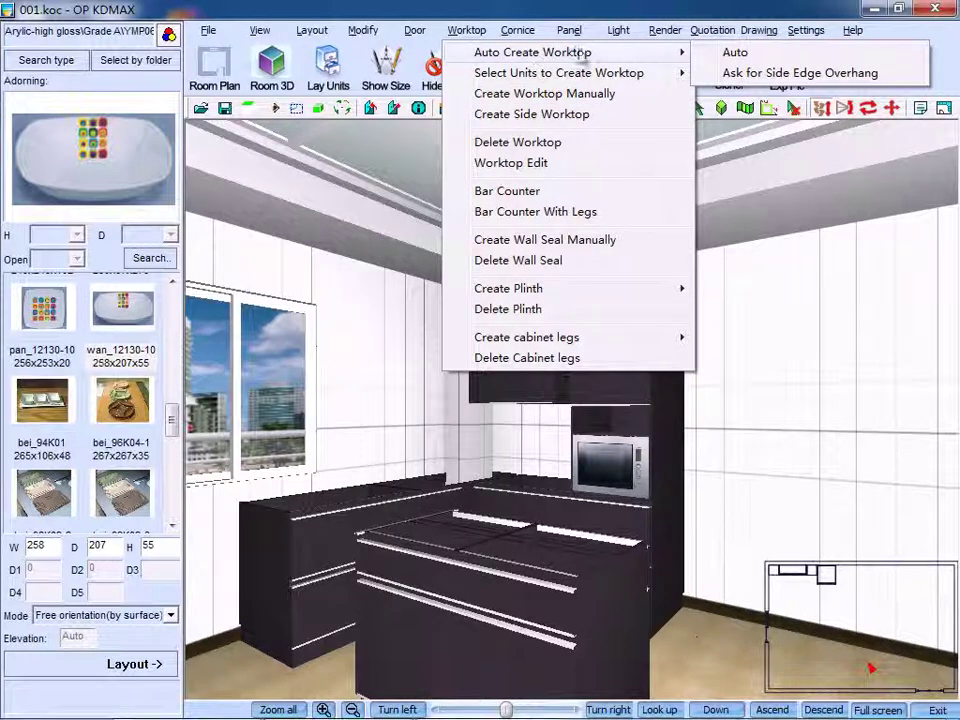
pyautogui.click(735, 52)
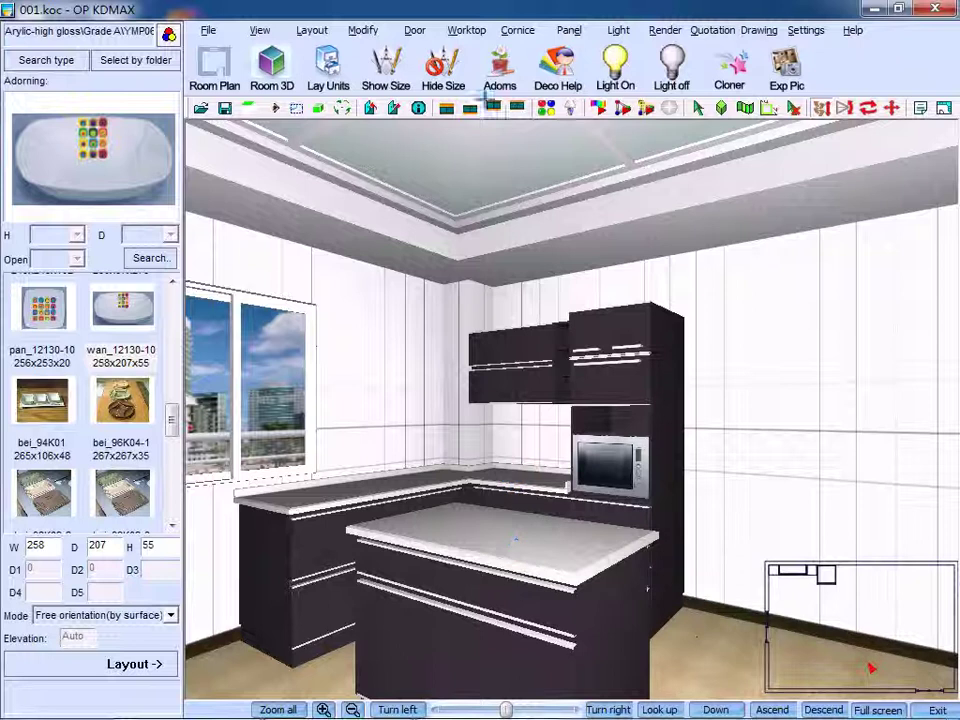
# - Delete the island's worktop and confirm the deletion
pyautogui.rightClick(519, 533)
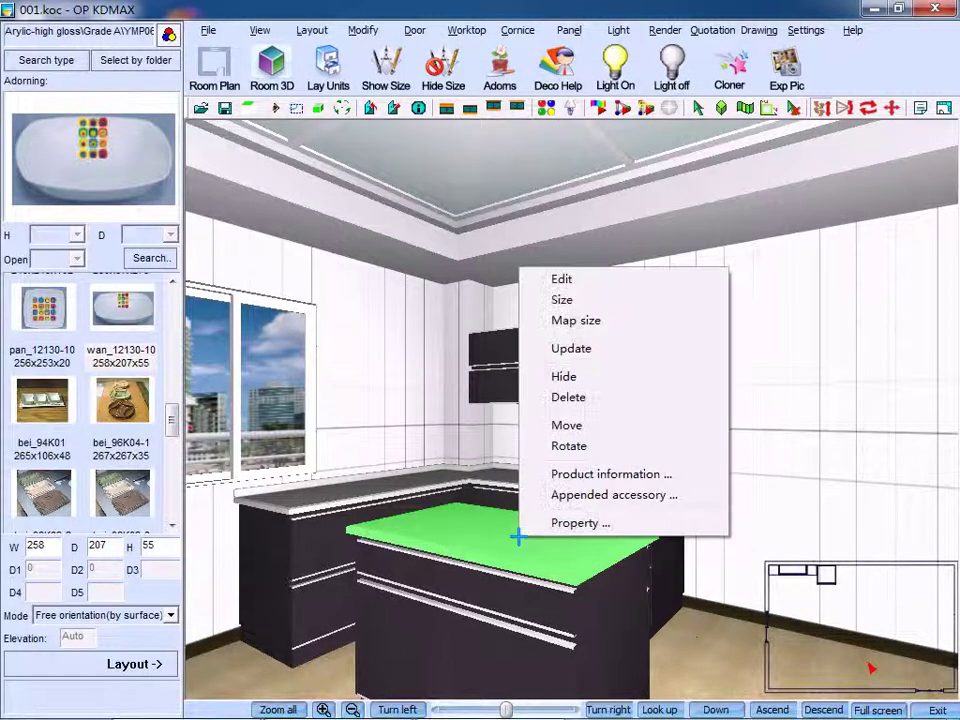
pyautogui.click(568, 397)
pyautogui.click(452, 436)
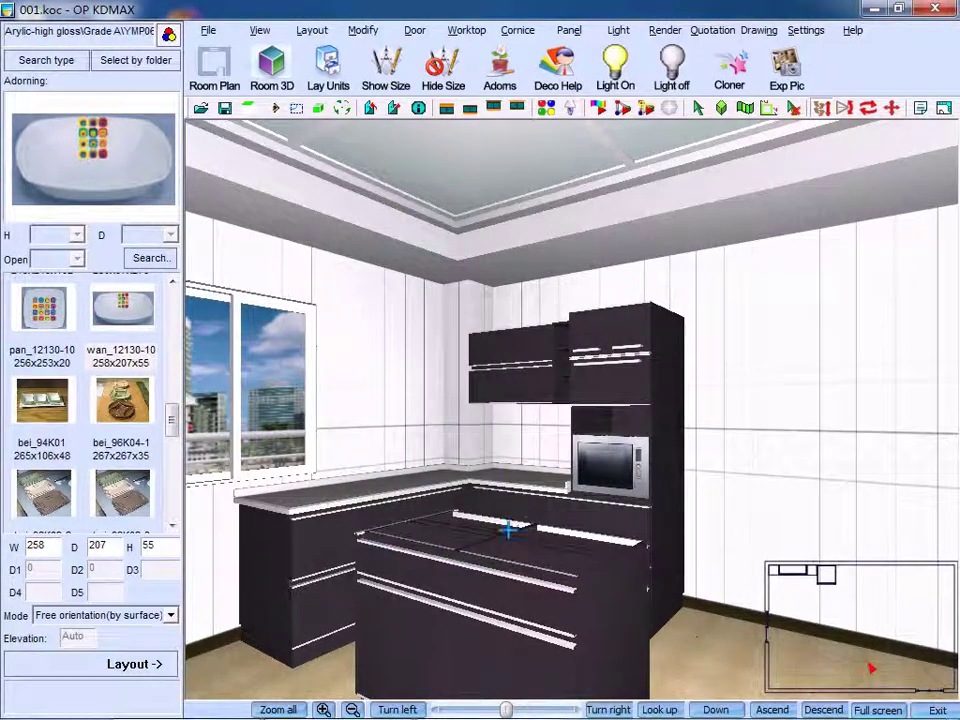
pyautogui.click(466, 30)
pyautogui.moveTo(645, 78)
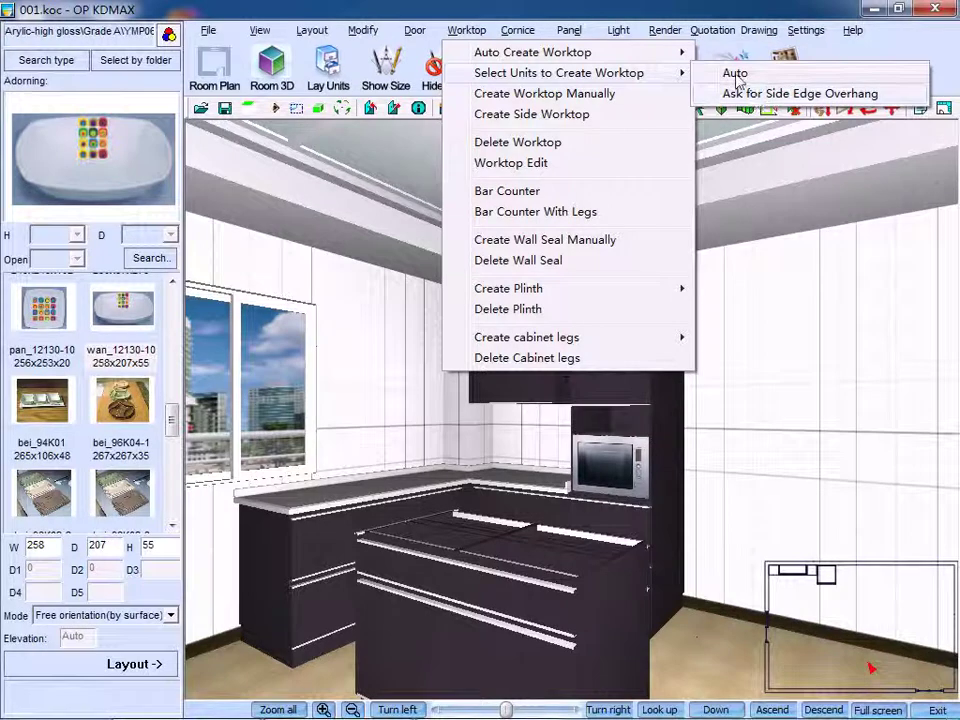
pyautogui.click(737, 76)
pyautogui.click(463, 546)
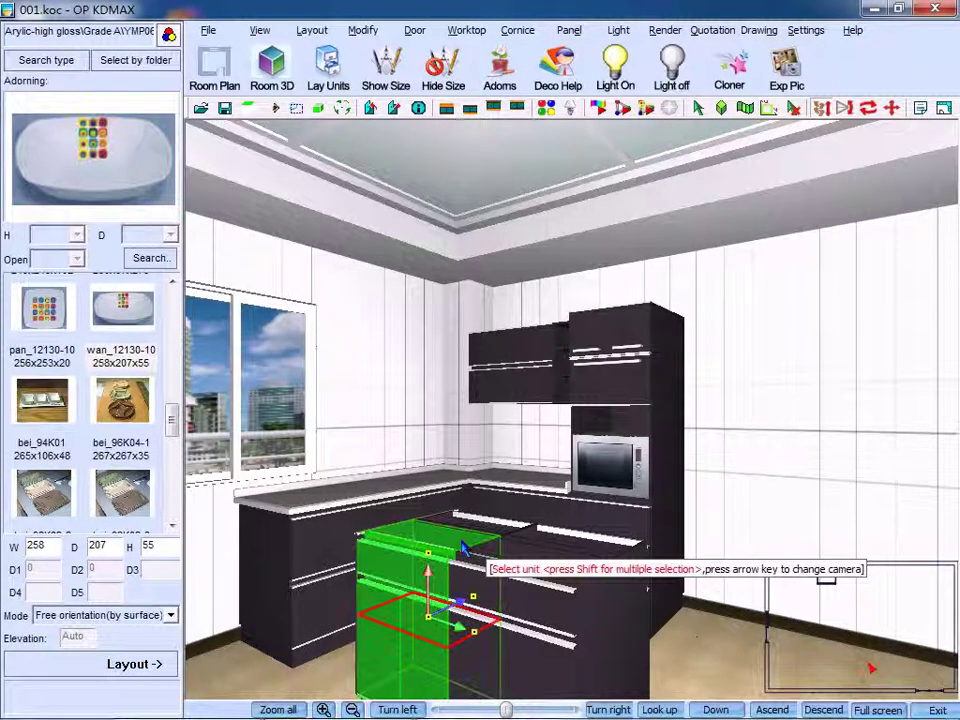
pyautogui.moveTo(463, 546); pyautogui.dragTo(519, 550)
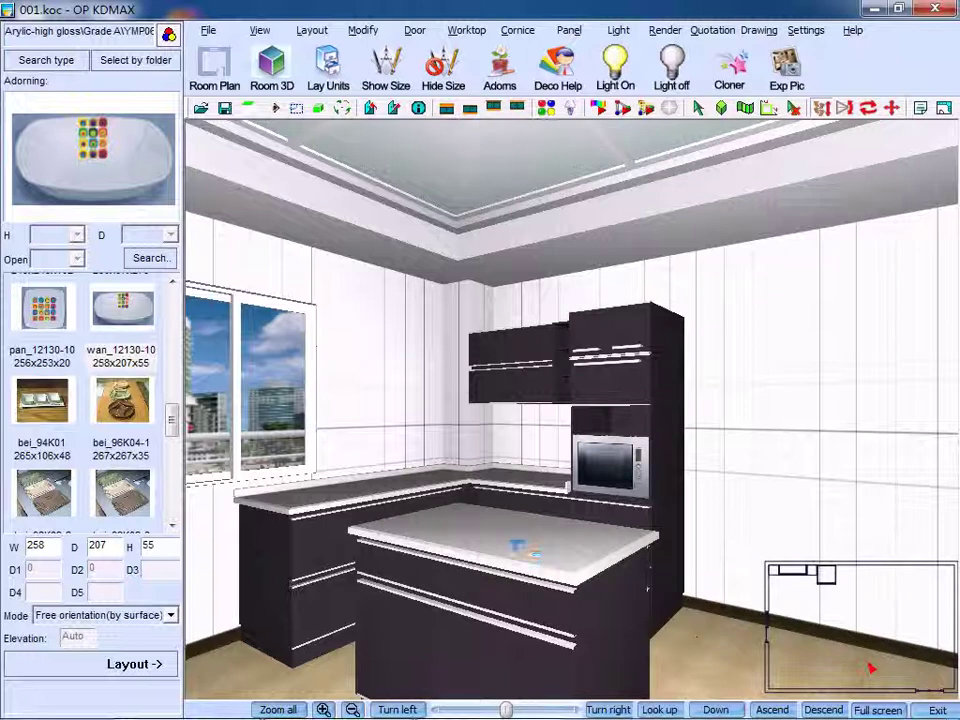
pyautogui.rightClick(521, 548)
pyautogui.click(570, 402)
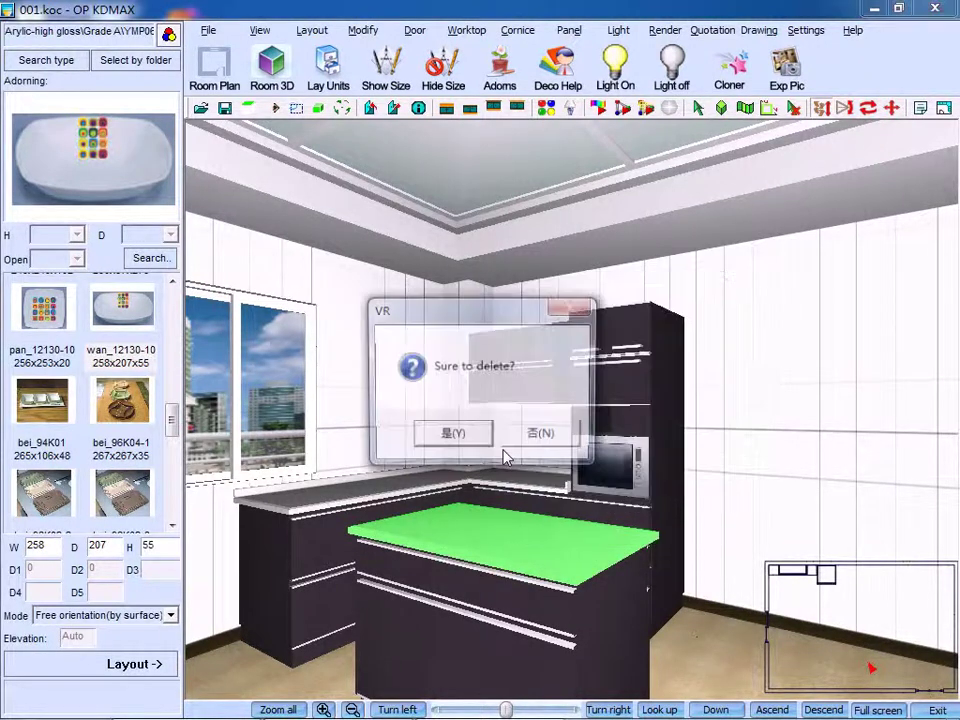
pyautogui.click(478, 434)
pyautogui.click(460, 31)
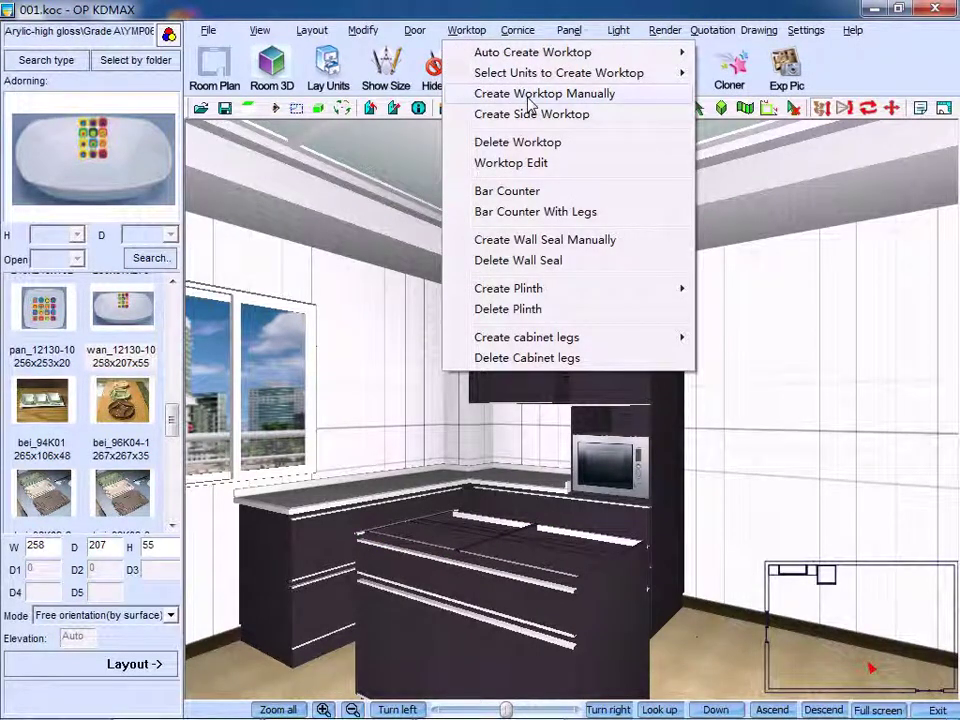
# - Start a manual worktop with wall and tall units hidden, zoomed in on the island
pyautogui.click(530, 100)
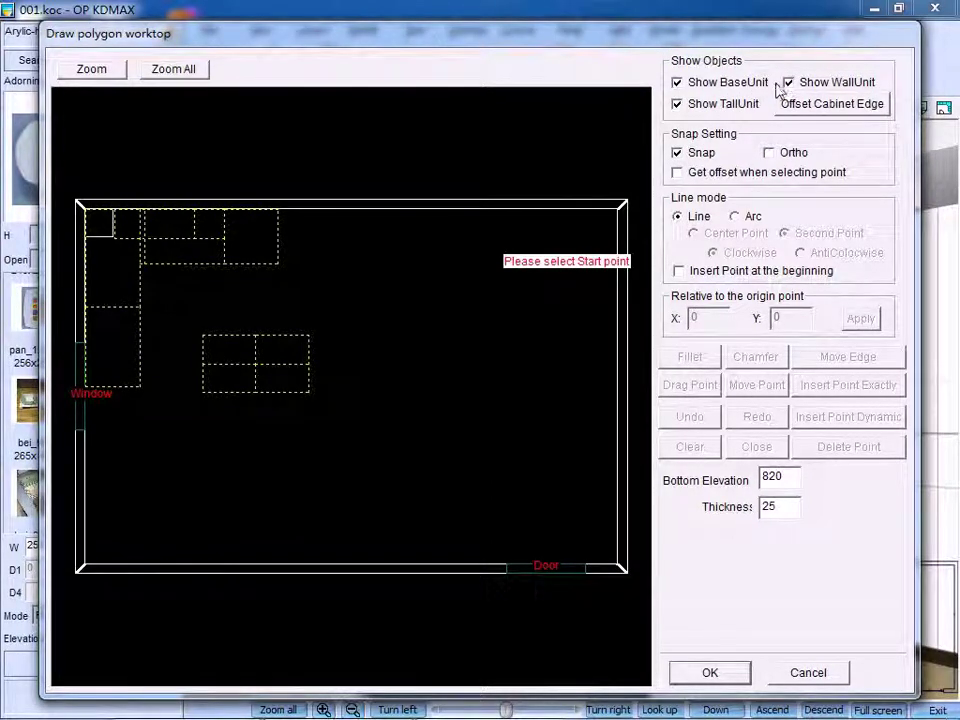
pyautogui.click(788, 83)
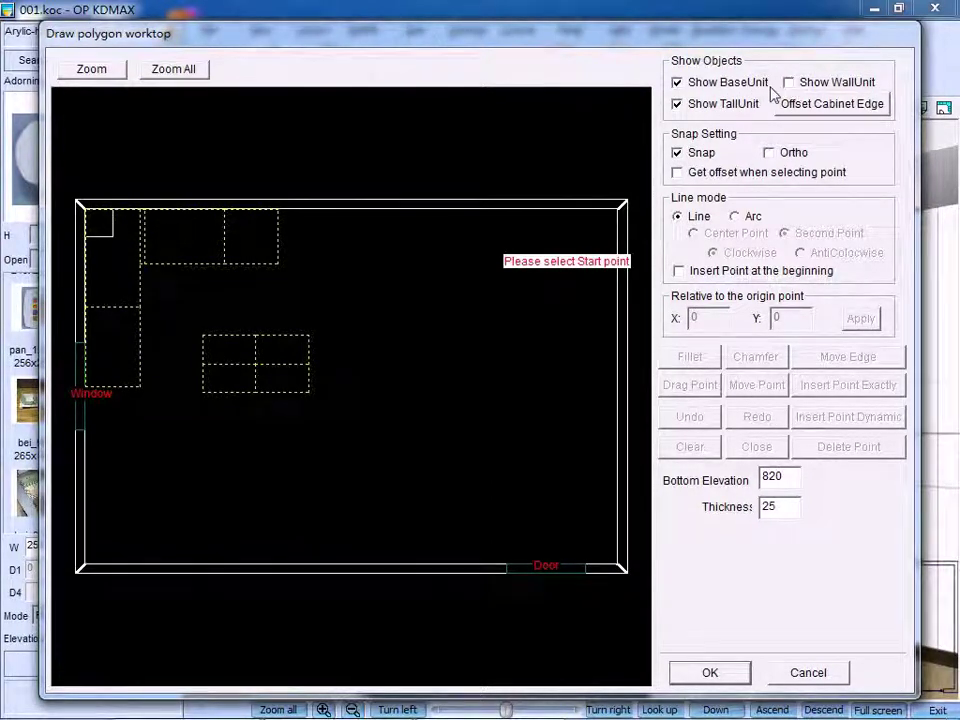
pyautogui.click(677, 104)
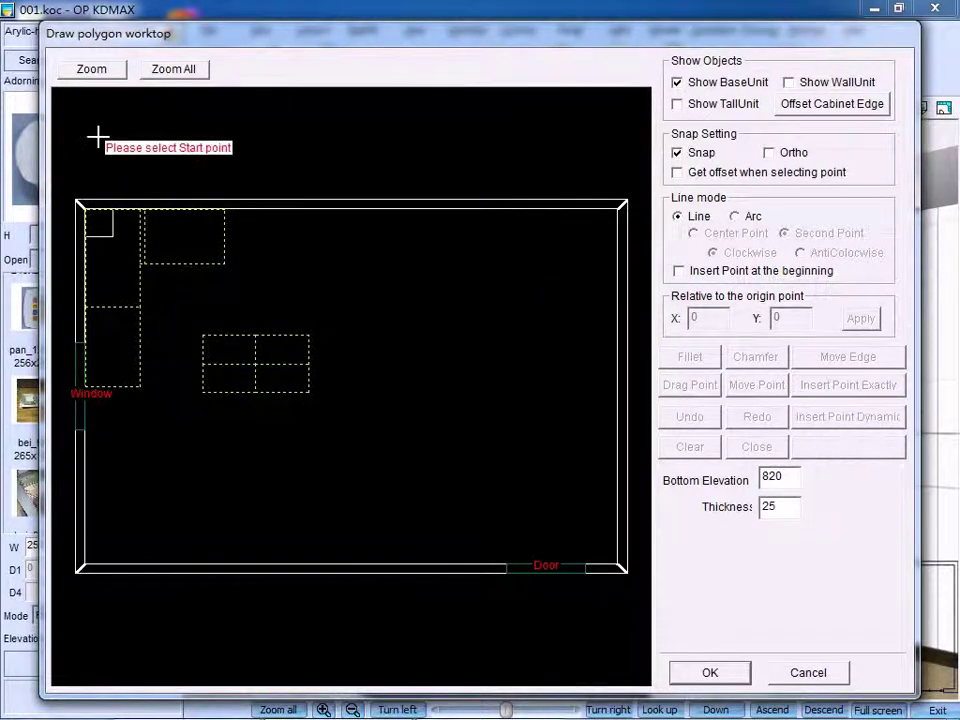
pyautogui.click(91, 70)
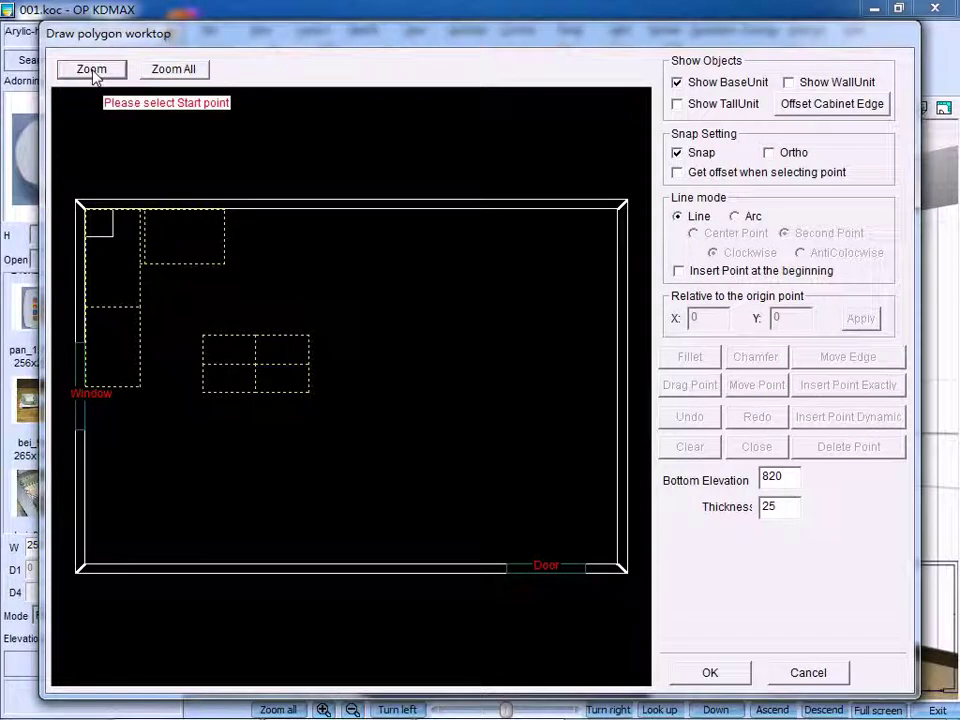
pyautogui.click(190, 320)
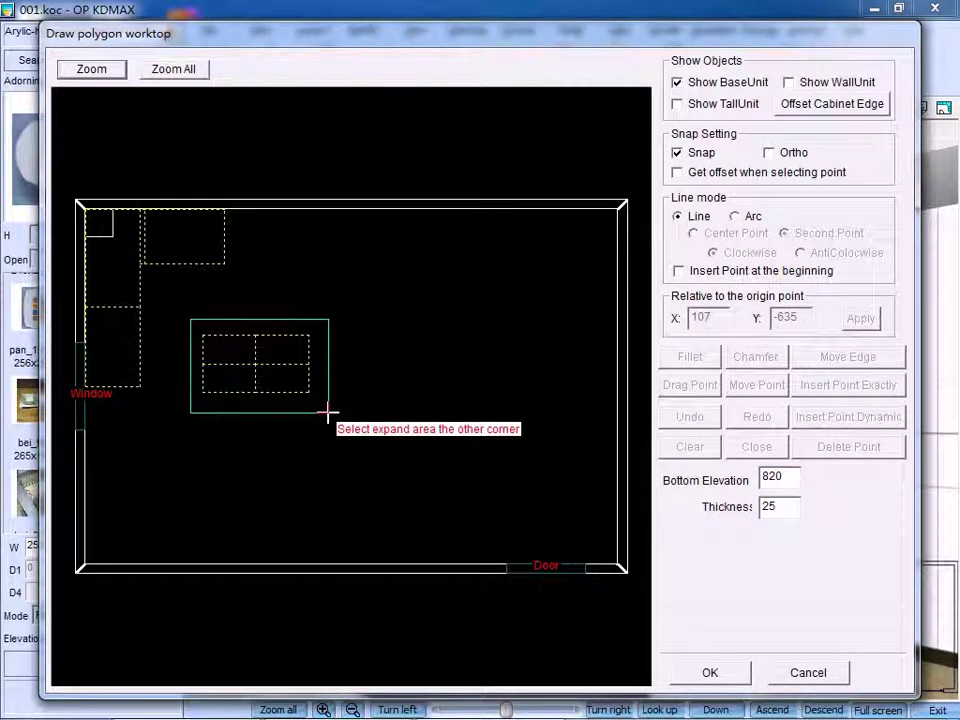
pyautogui.click(328, 412)
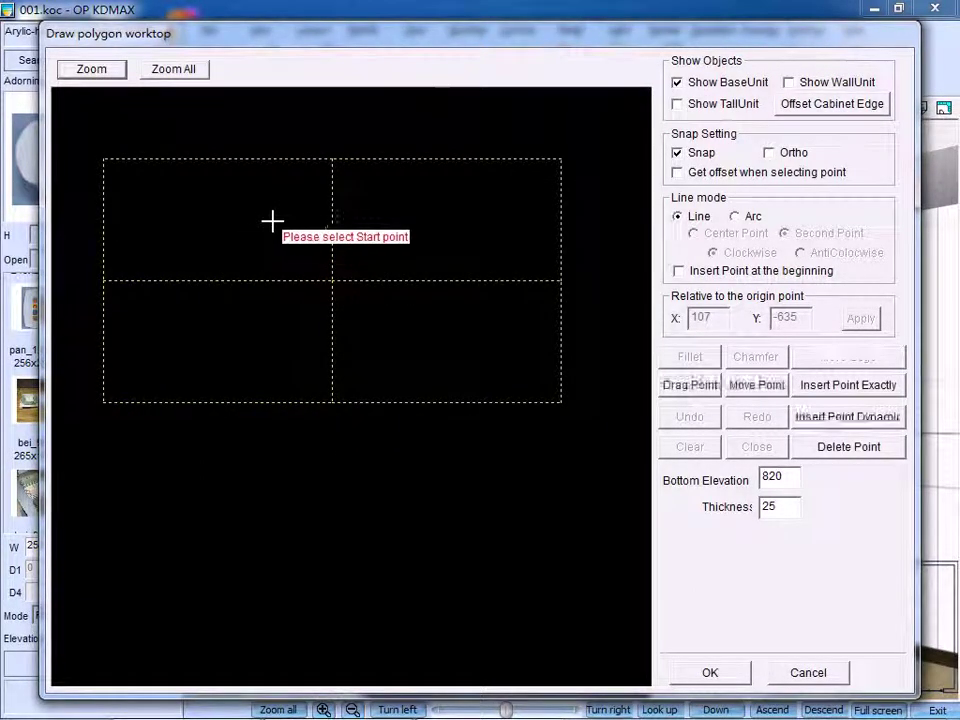
# - Trace the island's four corners as a closed rectangular worktop outline
pyautogui.click(103, 158)
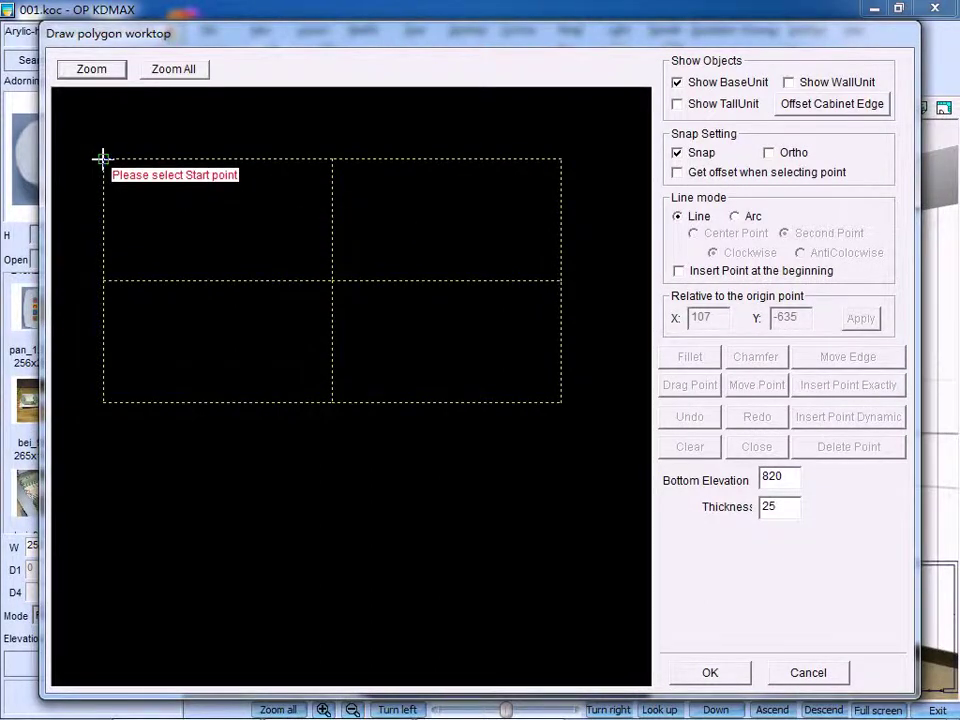
pyautogui.click(560, 158)
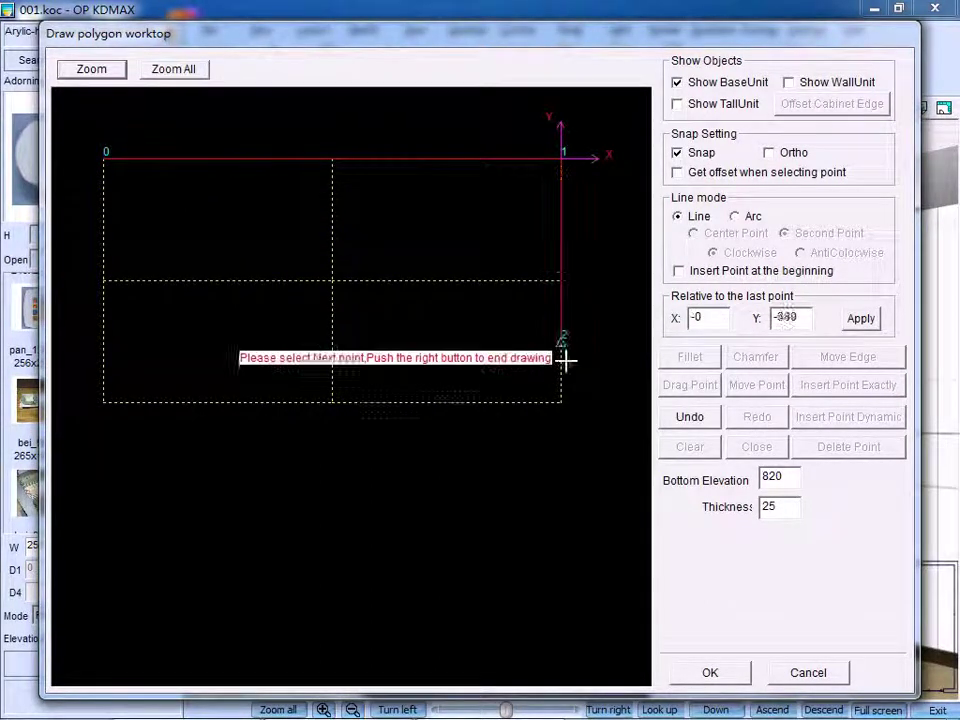
pyautogui.click(561, 400)
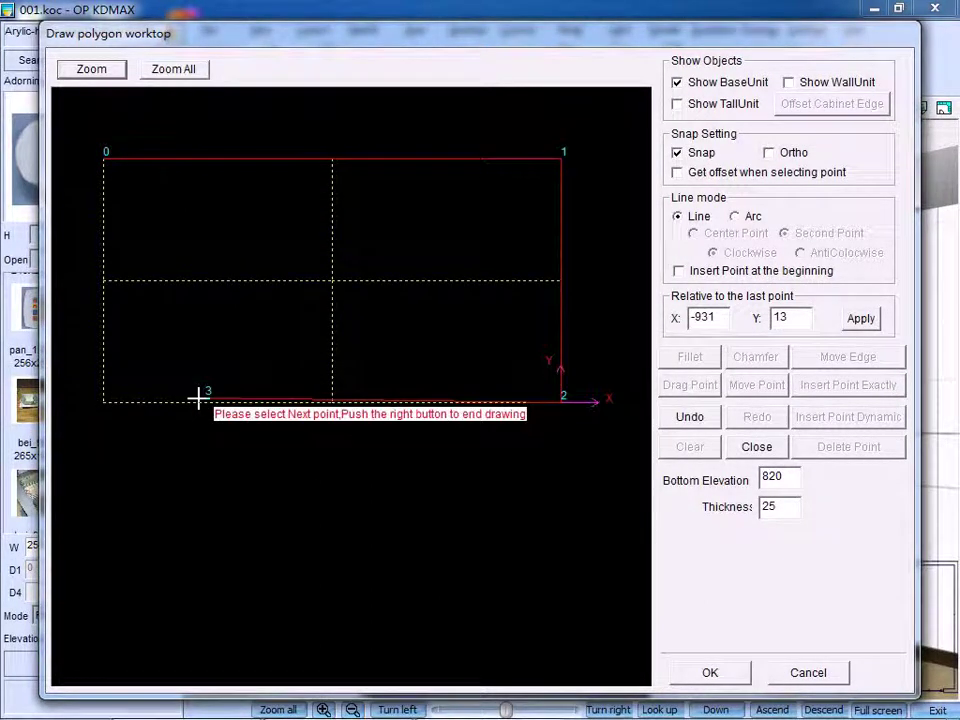
pyautogui.click(104, 400)
pyautogui.click(103, 158)
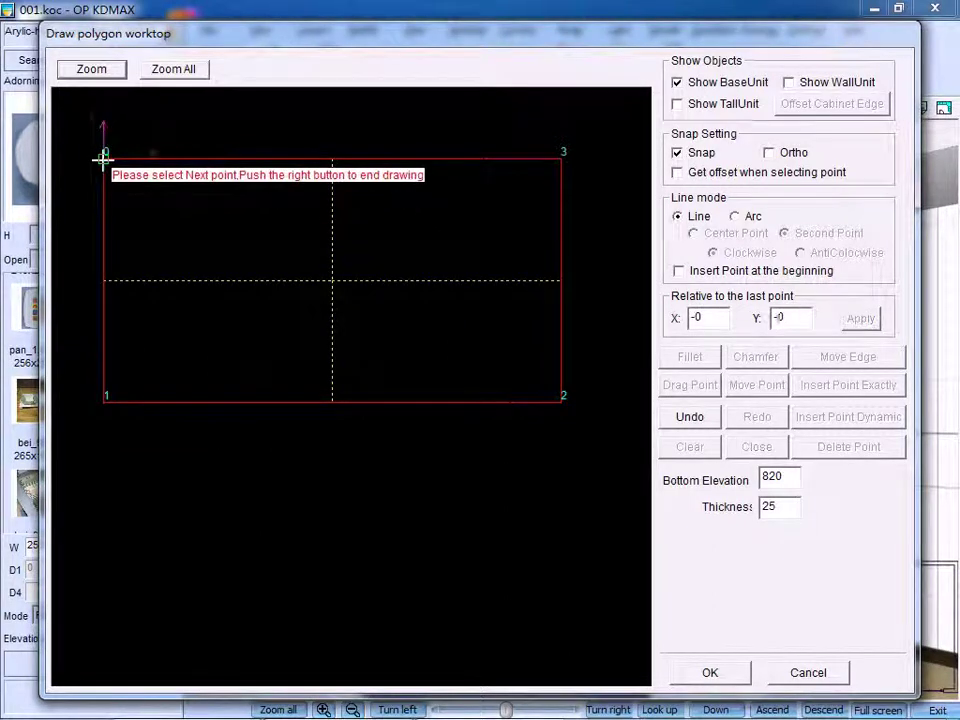
pyautogui.rightClick(199, 229)
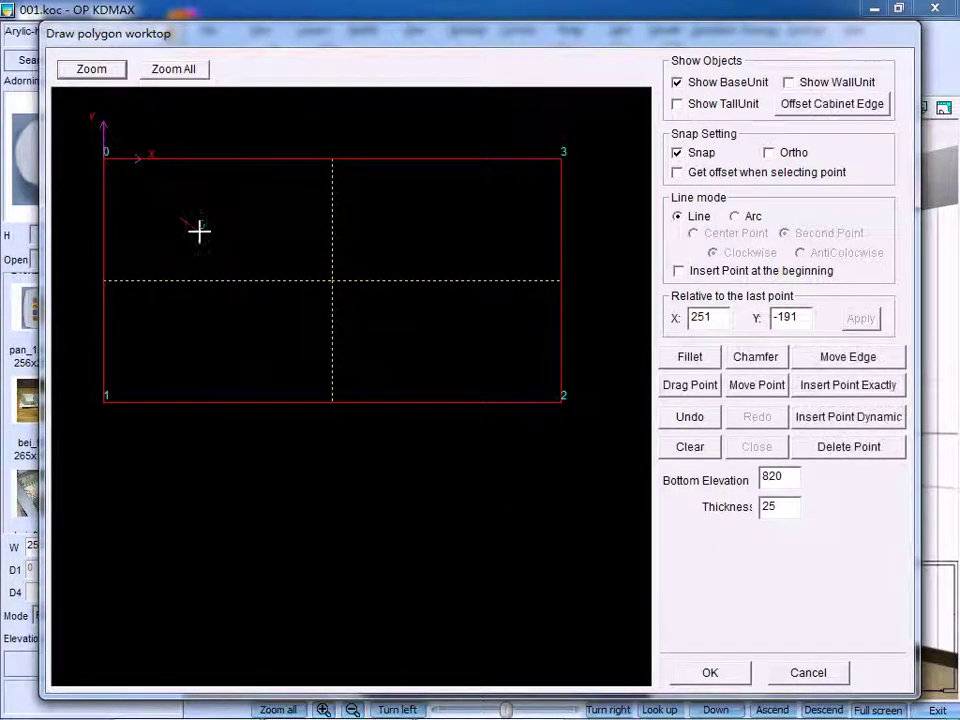
# - Set bottom elevation 850 and thickness 4, then apply the worktop without edge changes
pyautogui.doubleClick(776, 478)
pyautogui.press('Return')
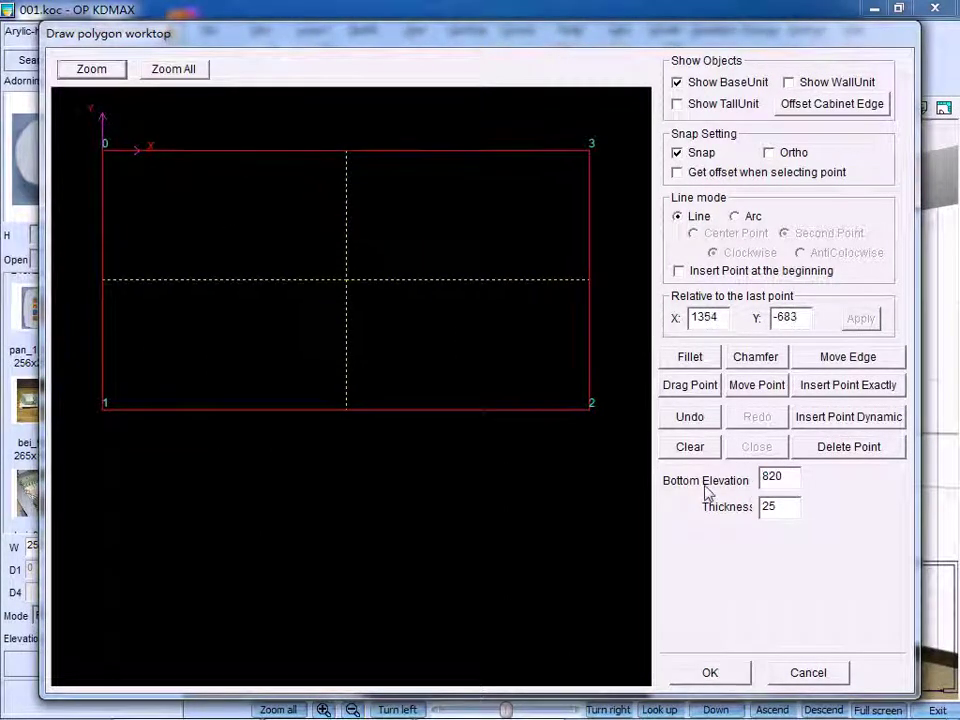
pyautogui.doubleClick(776, 479)
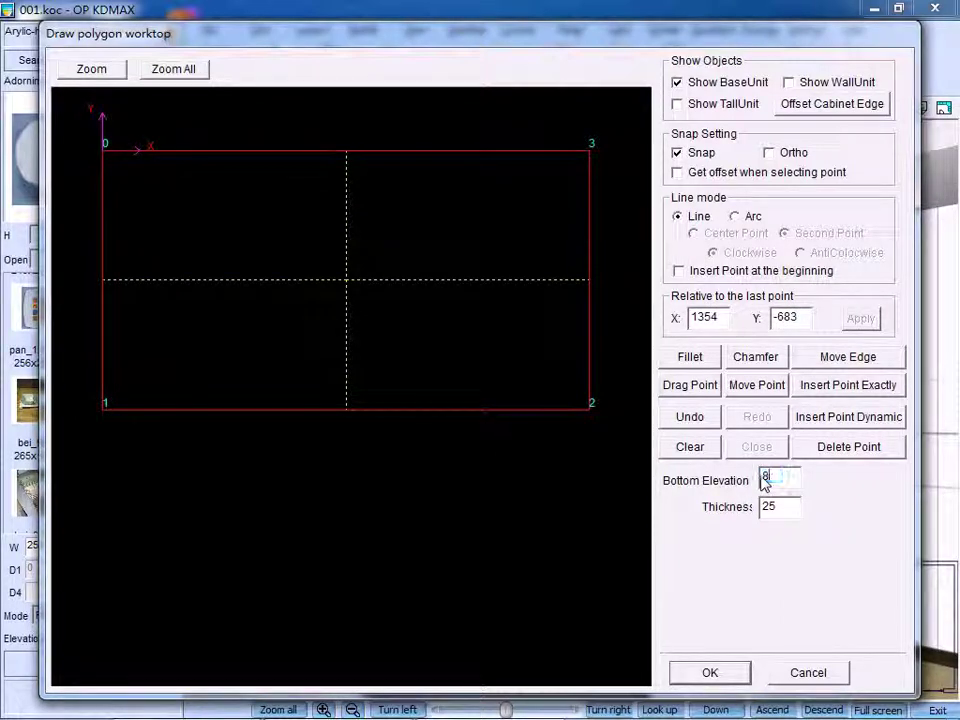
pyautogui.write('850')
pyautogui.doubleClick(770, 507)
pyautogui.write('40')
pyautogui.click(718, 678)
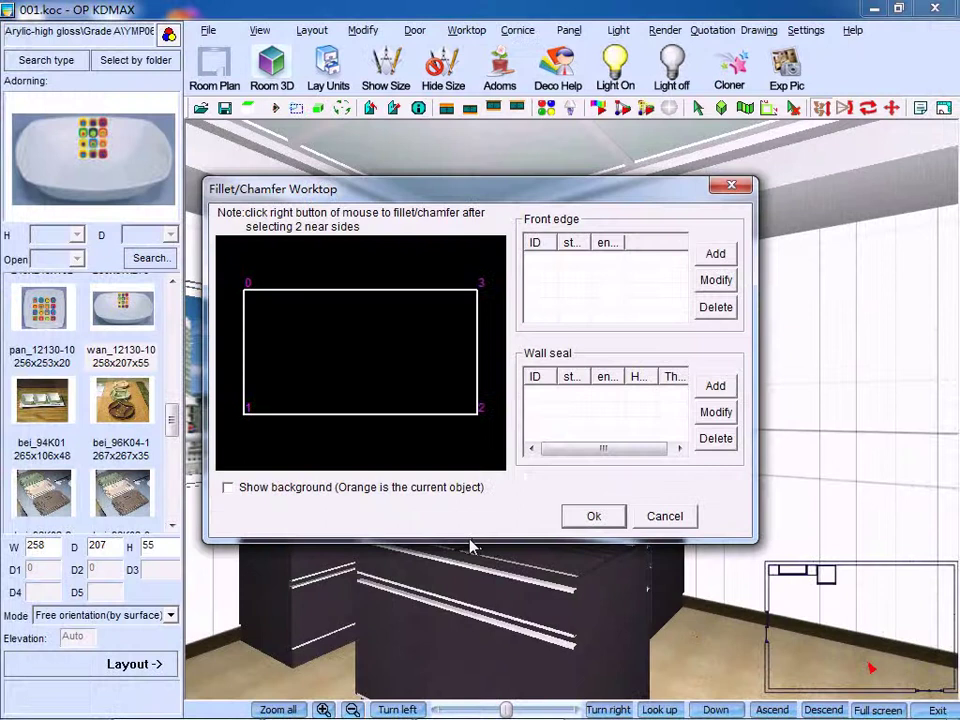
pyautogui.click(596, 517)
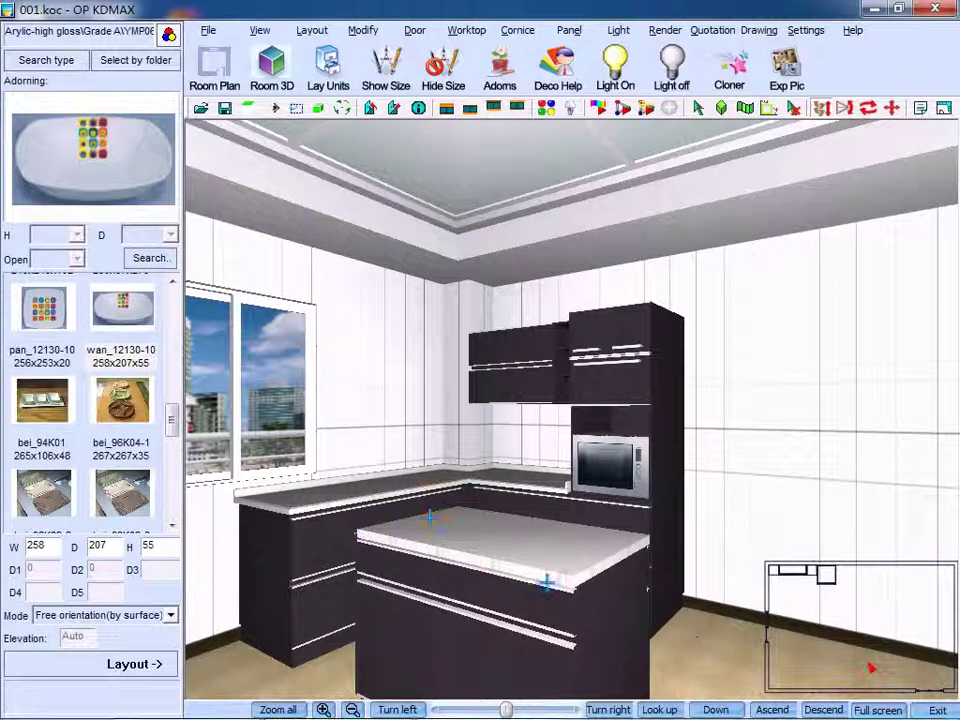
# - Edit the island worktop and select its outline's 0–3 edge
pyautogui.click(470, 31)
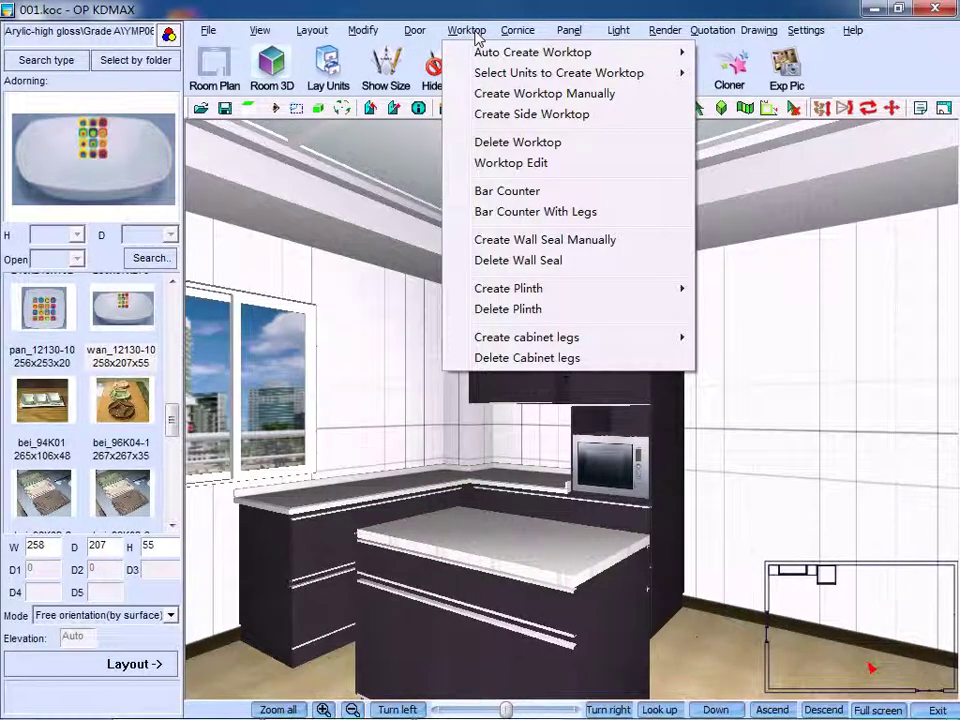
pyautogui.click(511, 163)
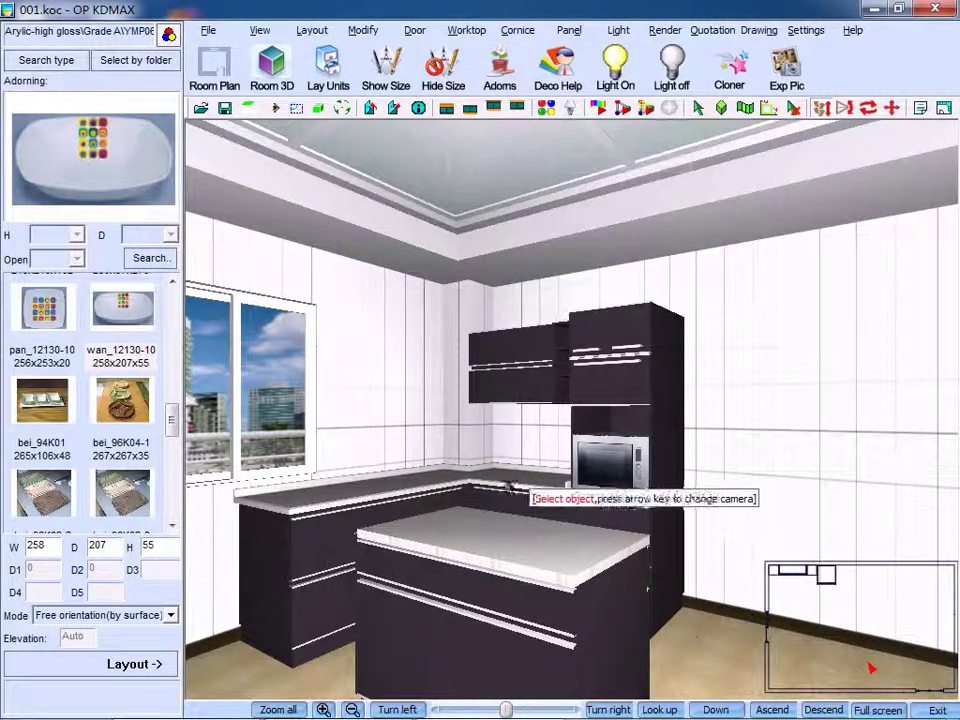
pyautogui.click(512, 545)
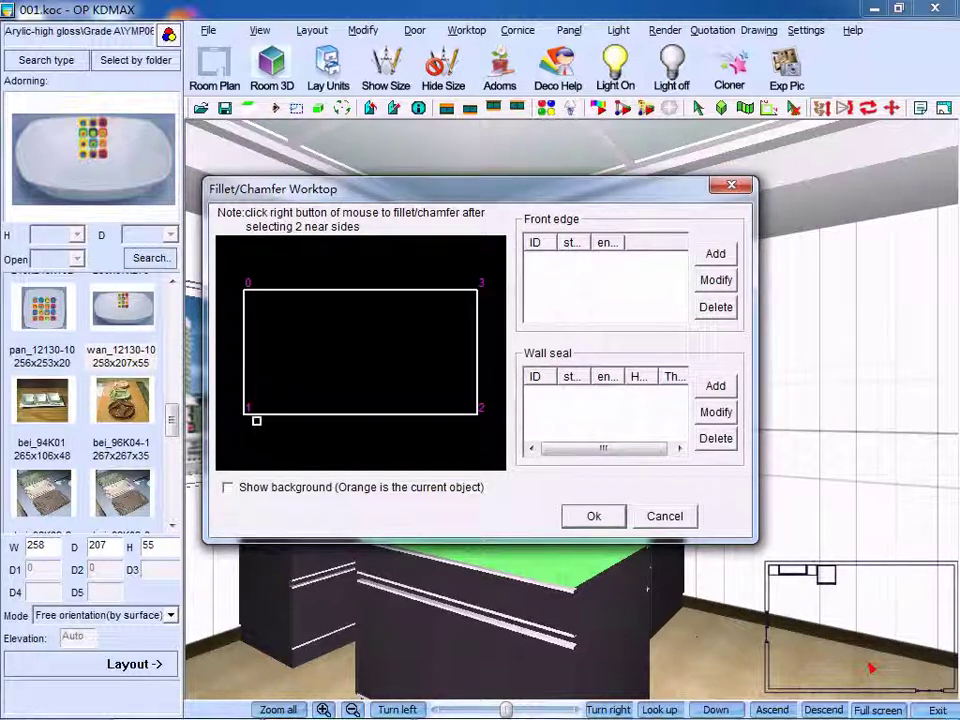
pyautogui.click(420, 290)
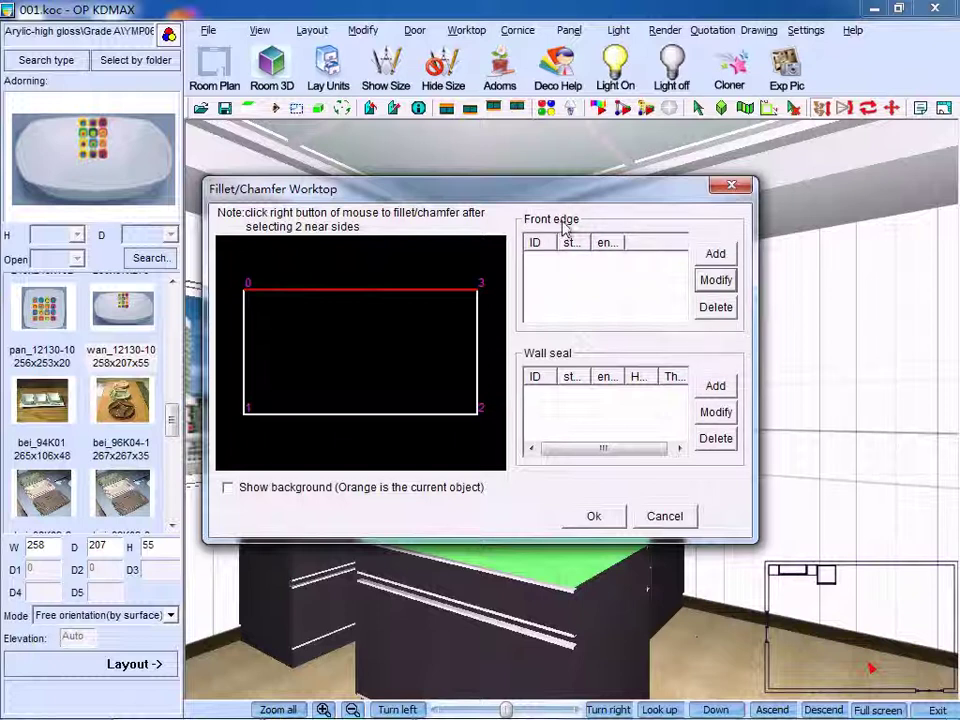
# - Add a front edge from start point 3 to end point 0 and apply it
pyautogui.click(715, 253)
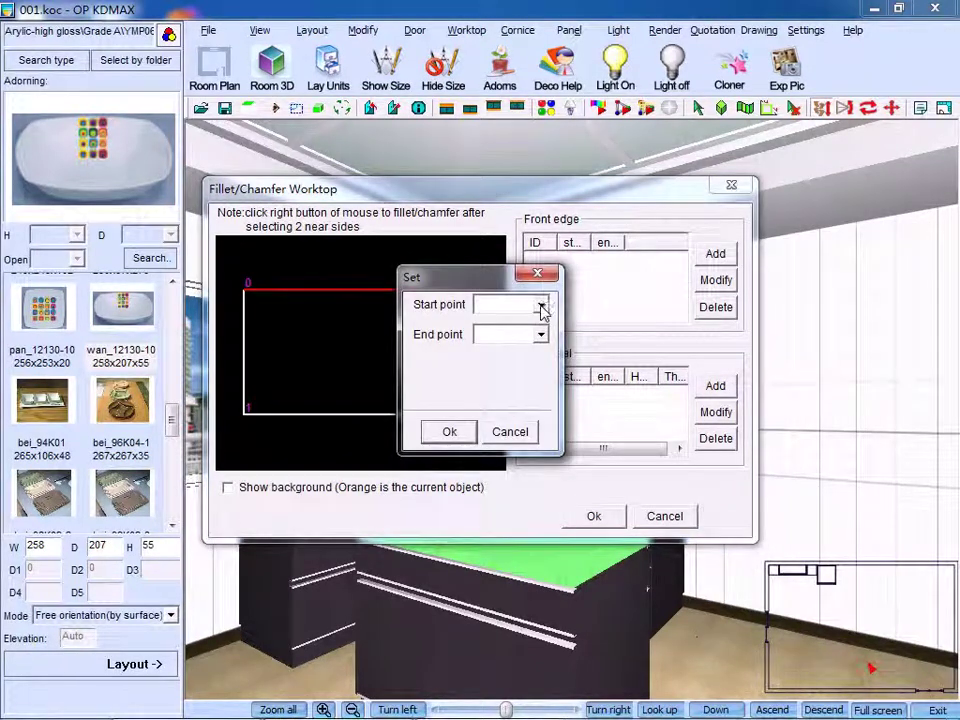
pyautogui.click(541, 305)
pyautogui.click(518, 366)
pyautogui.click(540, 334)
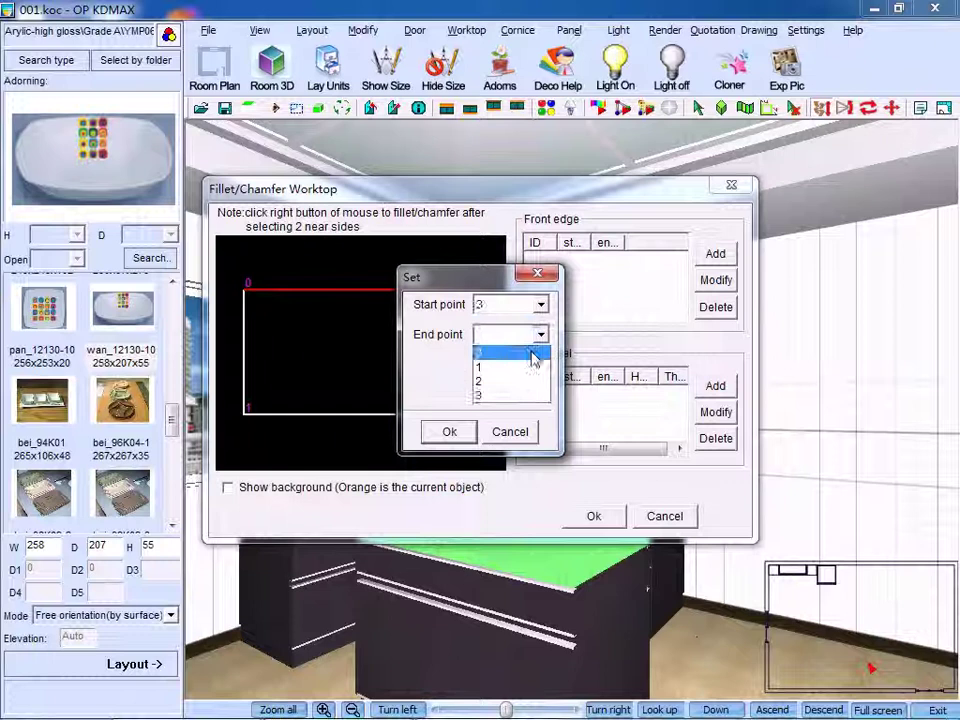
pyautogui.click(532, 355)
pyautogui.click(450, 432)
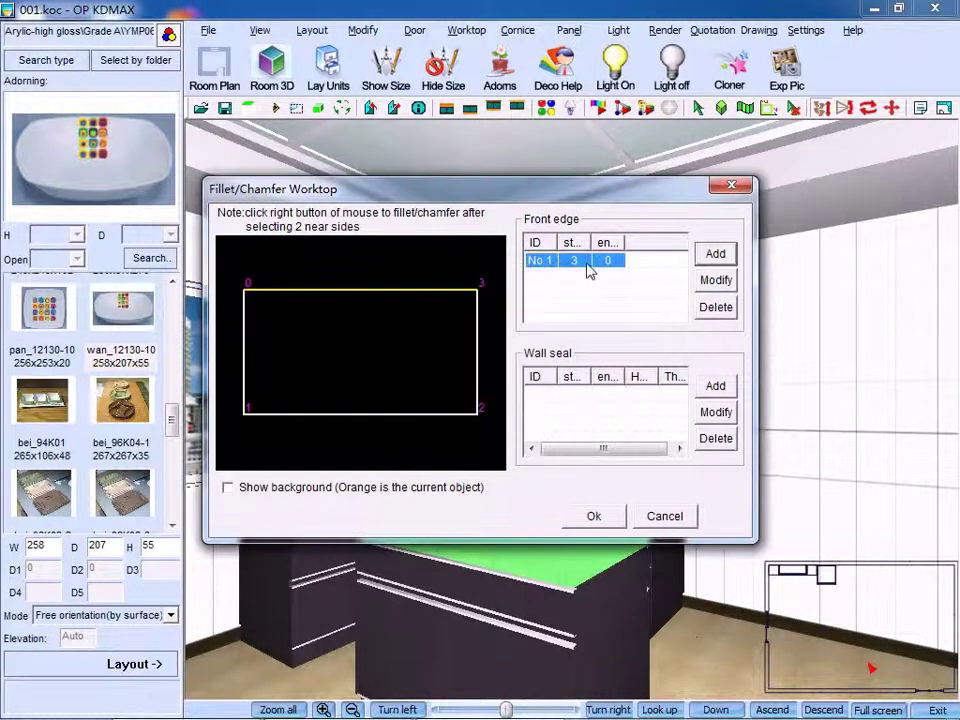
pyautogui.click(600, 519)
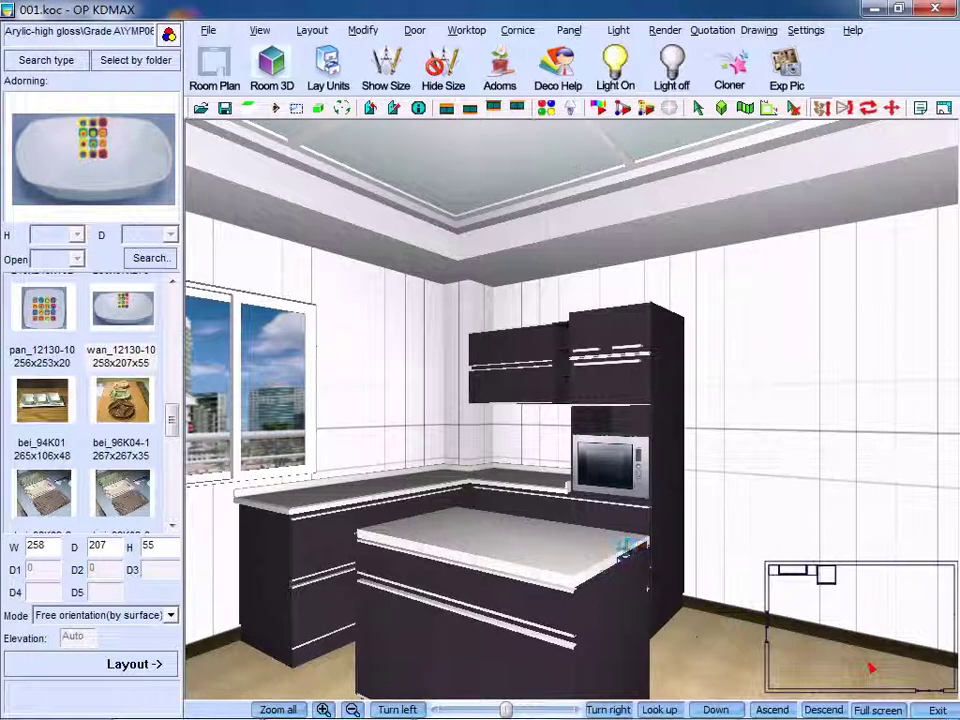
# - Delete front edge No.1 from the island worktop's edge settings and confirm
pyautogui.rightClick(585, 575)
pyautogui.click(545, 553)
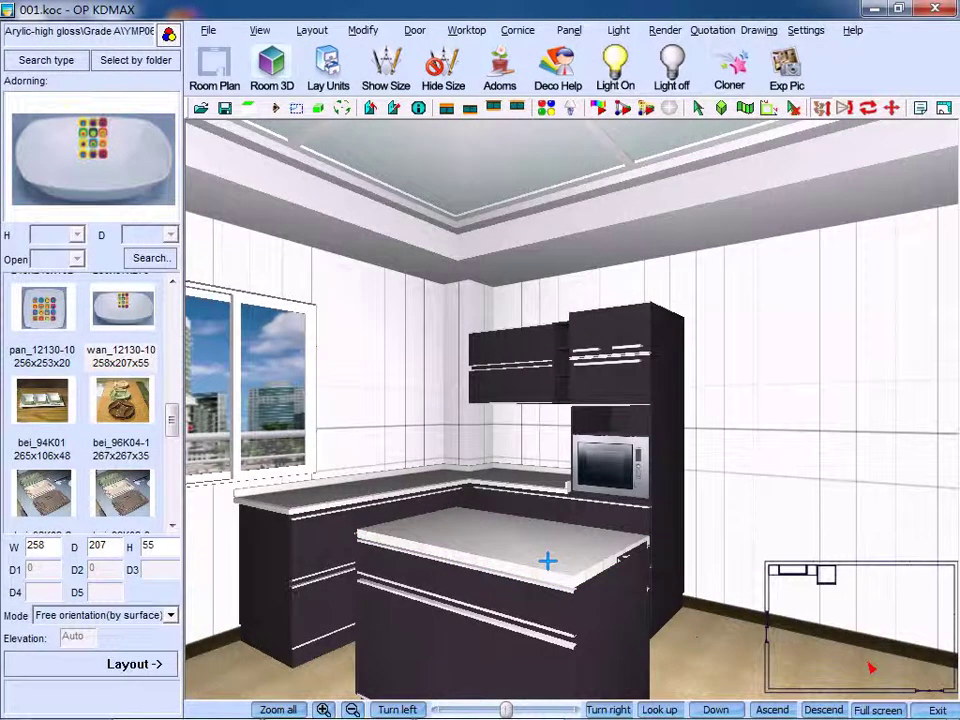
pyautogui.rightClick(547, 562)
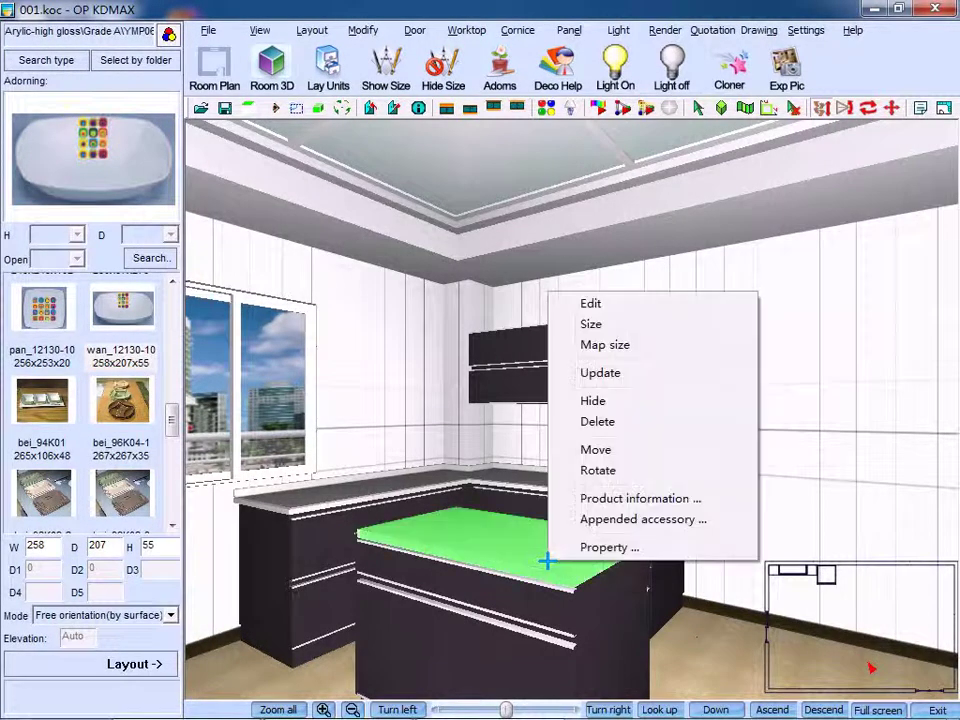
pyautogui.click(600, 294)
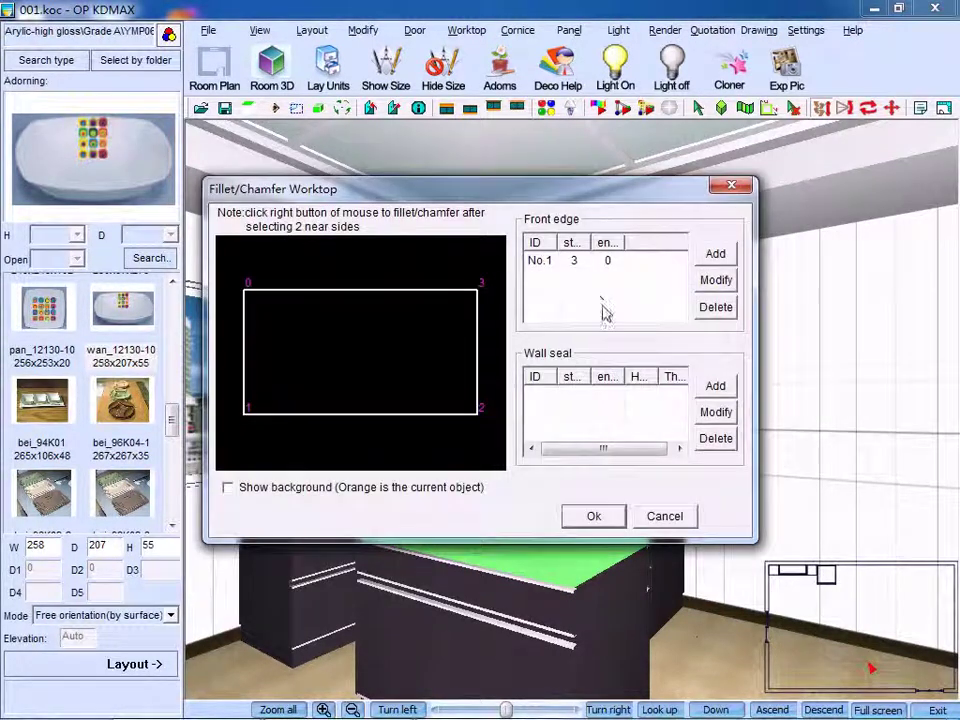
pyautogui.click(605, 262)
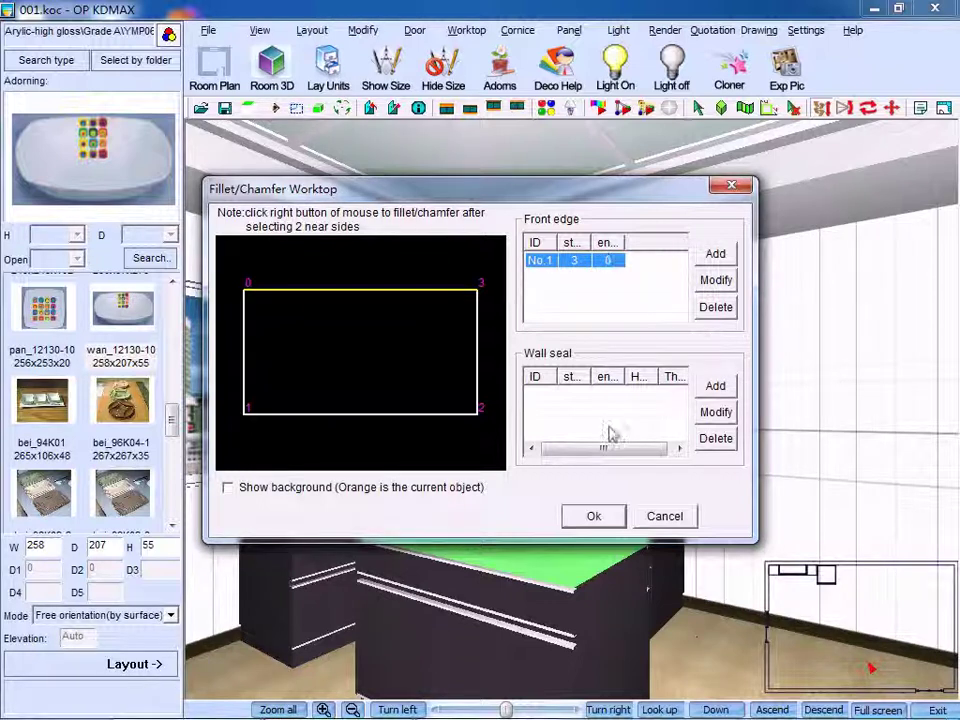
pyautogui.click(716, 307)
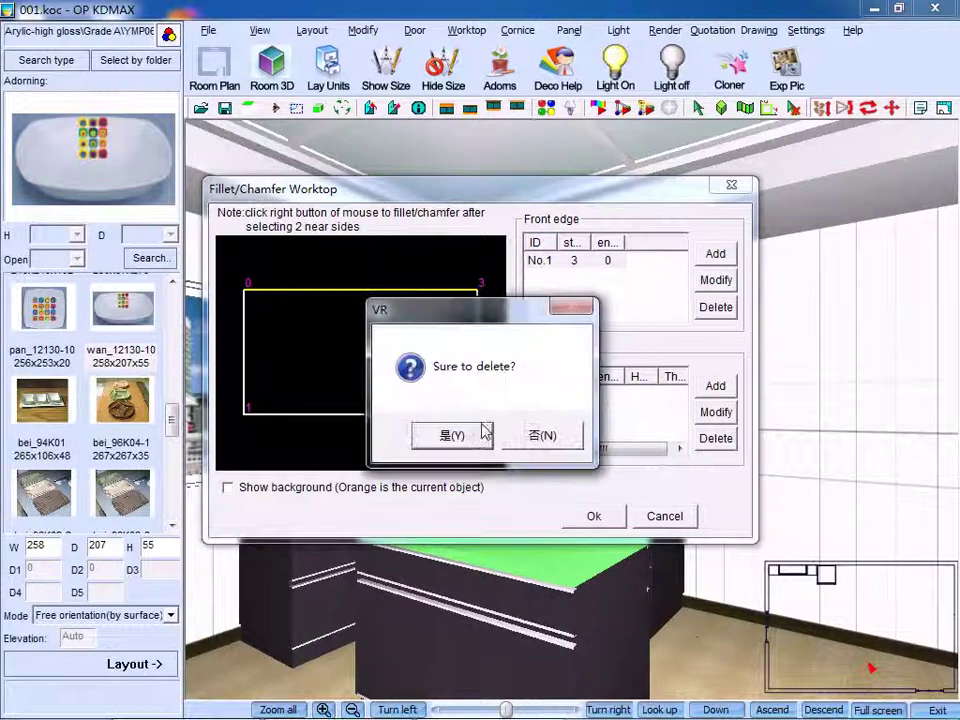
pyautogui.click(483, 436)
pyautogui.click(602, 520)
pyautogui.click(578, 566)
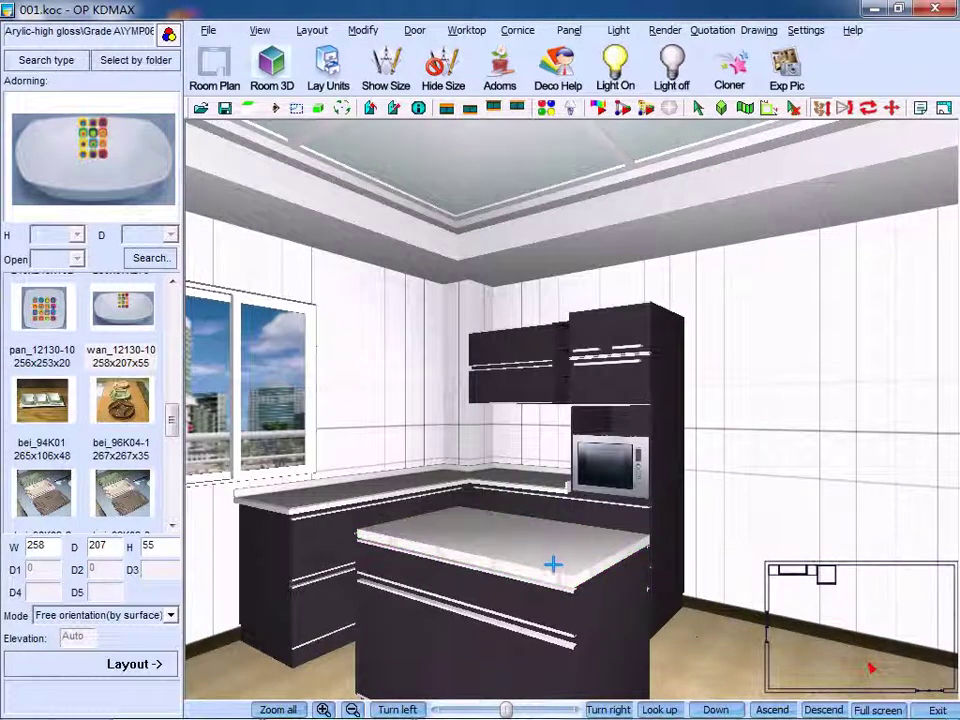
# - Attach a side worktop to the island's right-hand end edge using Style2
pyautogui.click(464, 31)
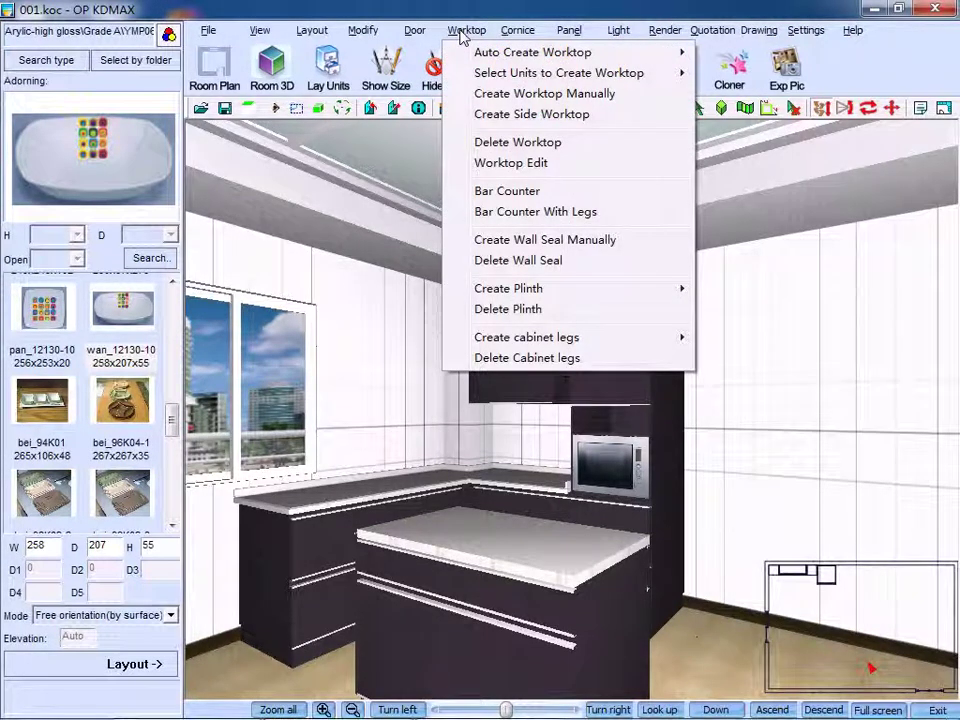
pyautogui.click(551, 116)
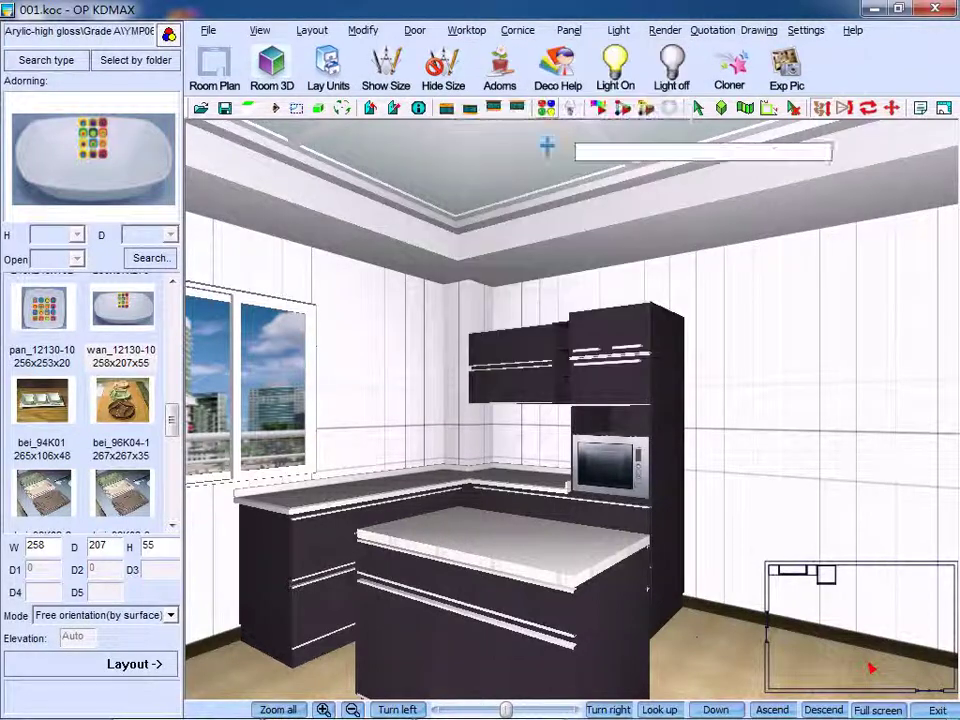
pyautogui.click(600, 563)
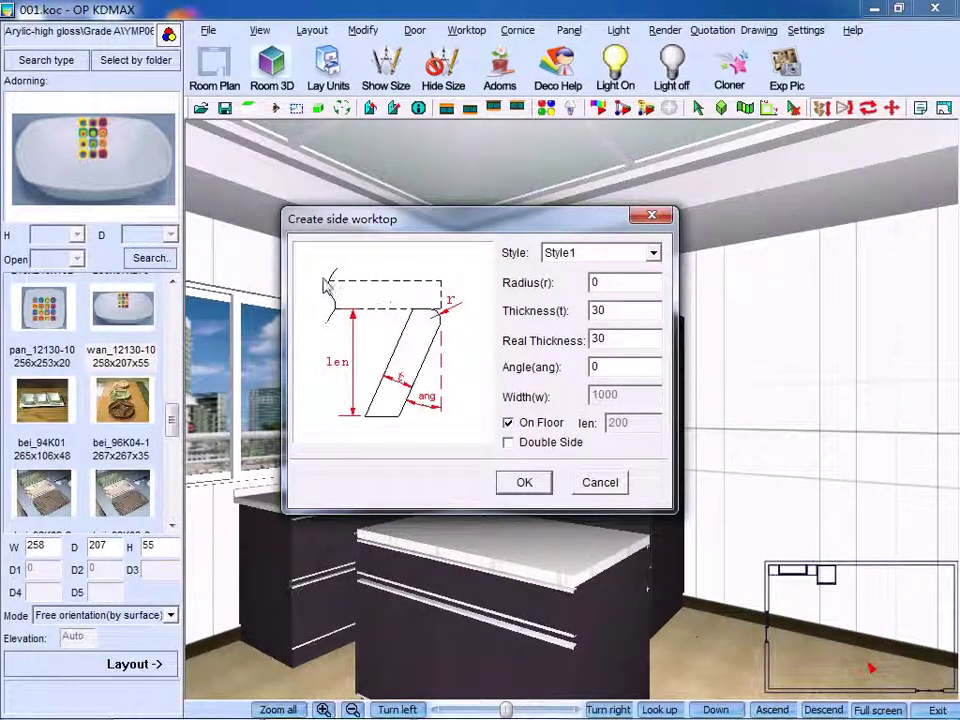
pyautogui.click(574, 255)
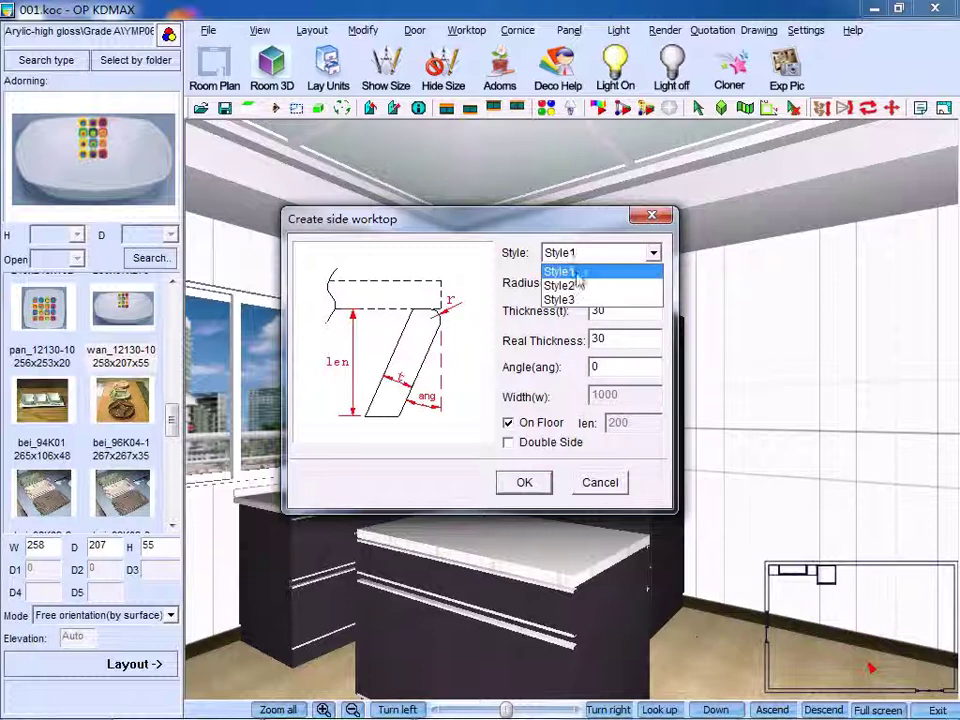
pyautogui.click(570, 281)
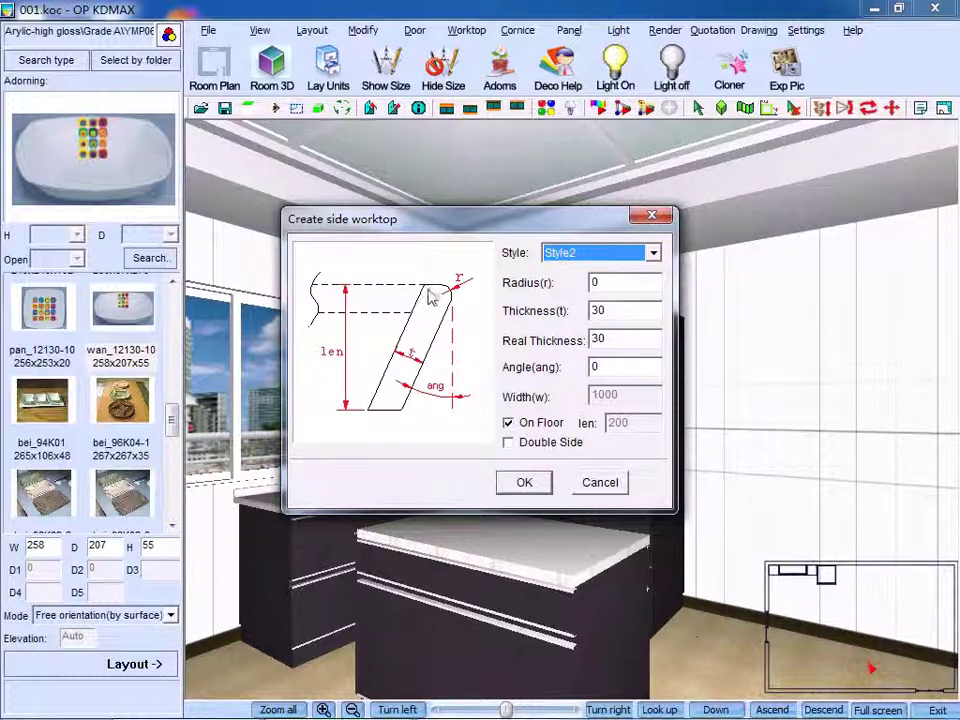
pyautogui.click(604, 253)
pyautogui.click(580, 297)
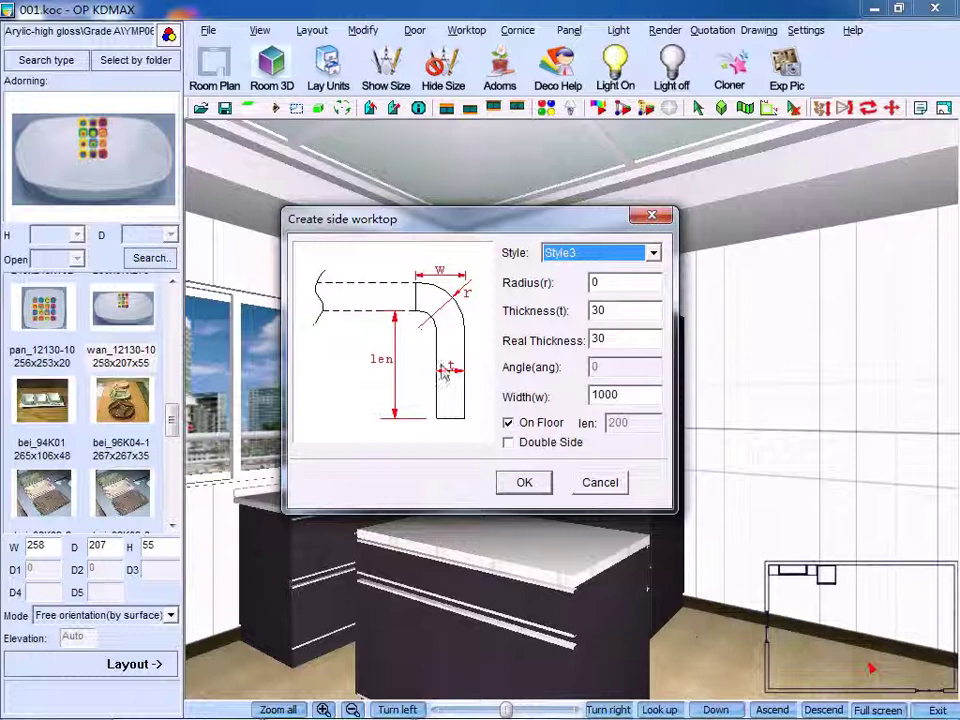
pyautogui.click(572, 256)
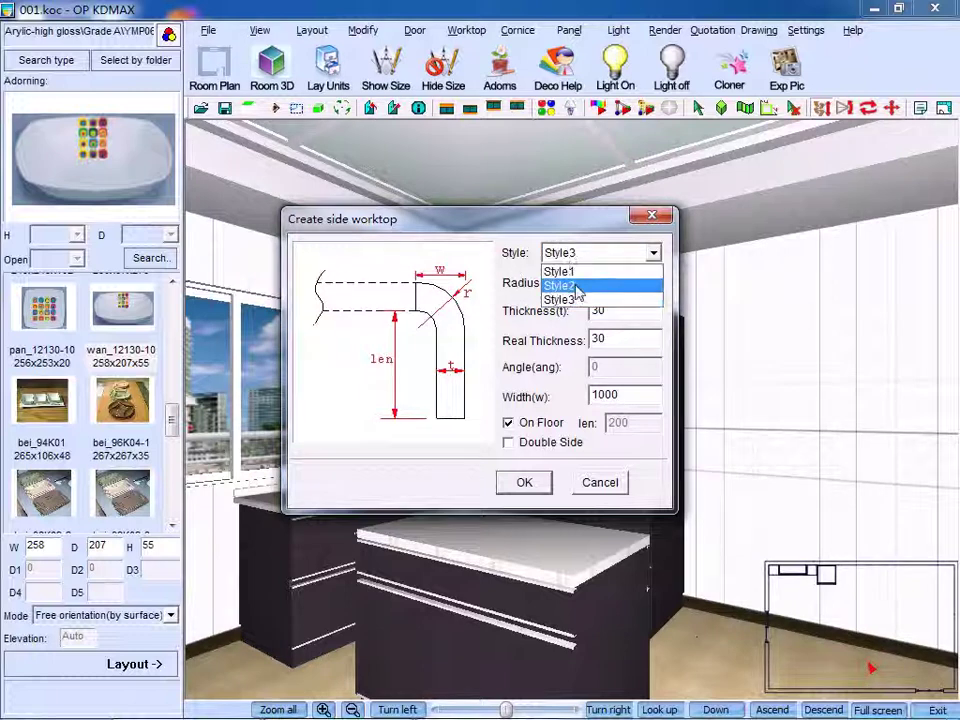
pyautogui.click(568, 285)
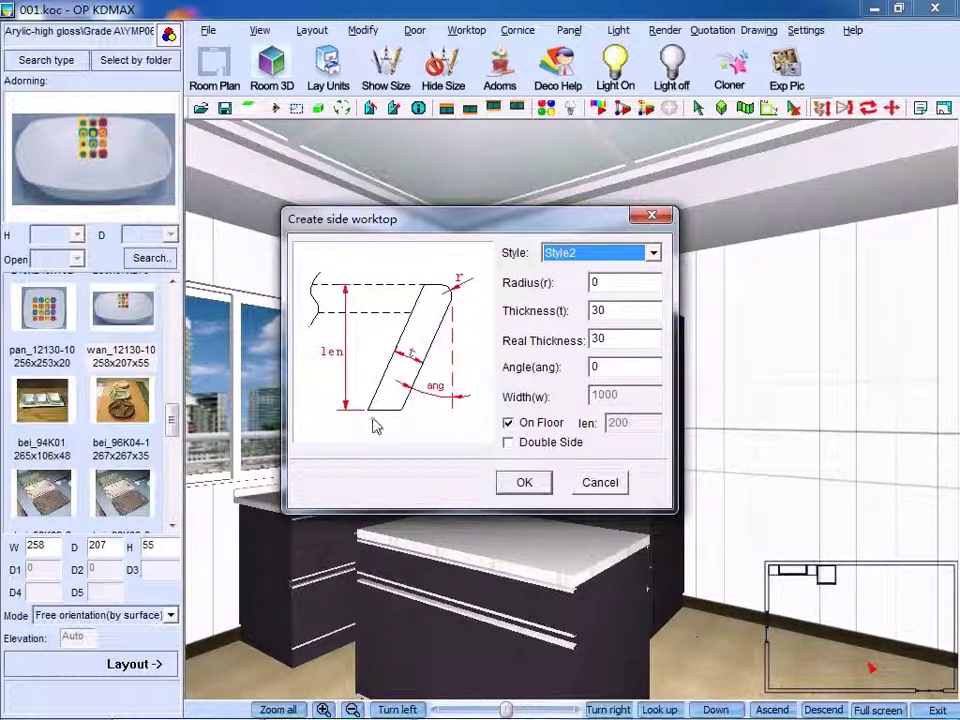
# - Give the side worktop thickness 40, make it double-sided, and create it
pyautogui.doubleClick(612, 312)
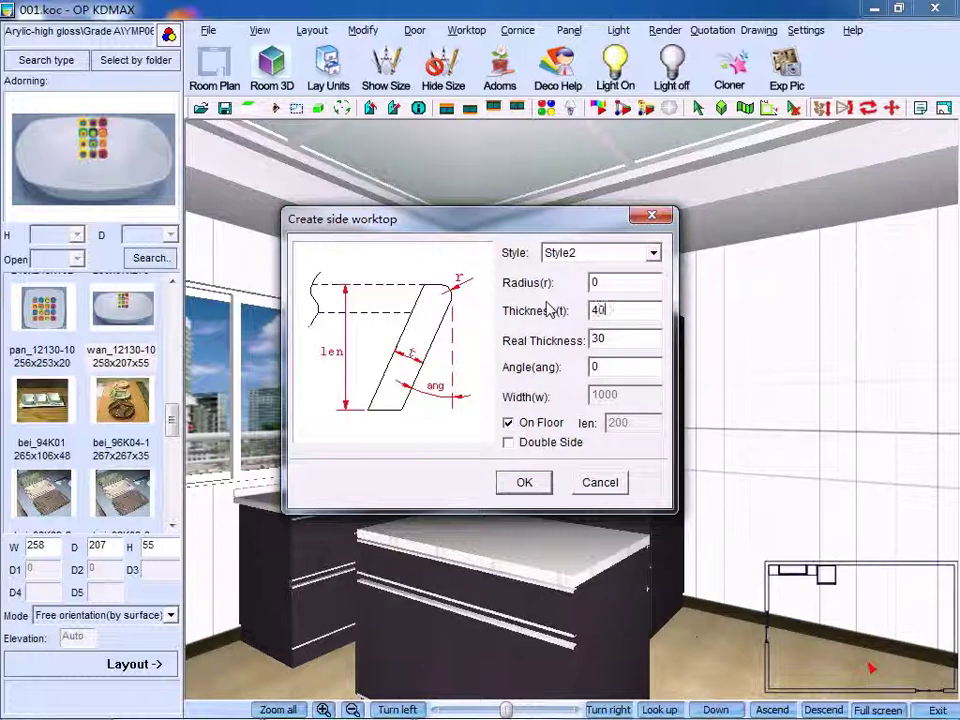
pyautogui.write('40')
pyautogui.press('Tab')
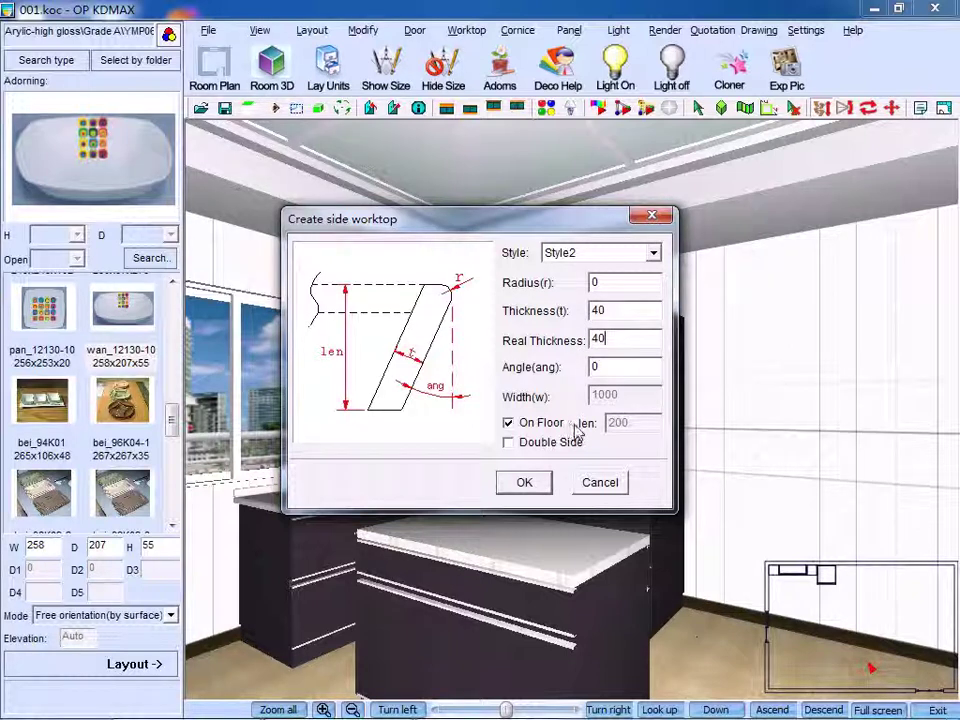
pyautogui.click(509, 443)
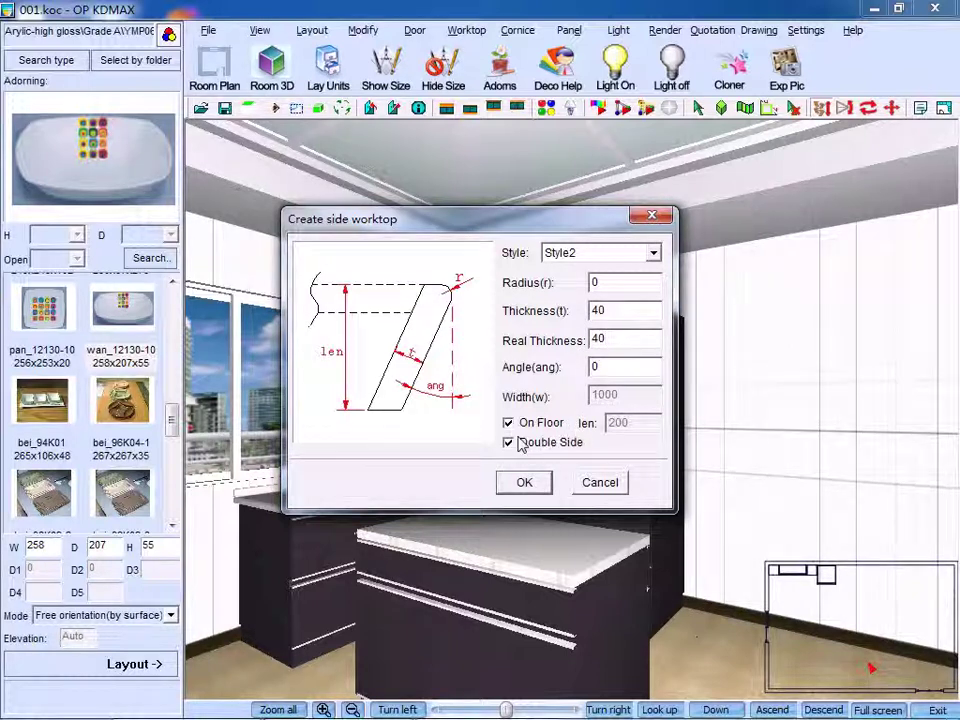
pyautogui.click(534, 485)
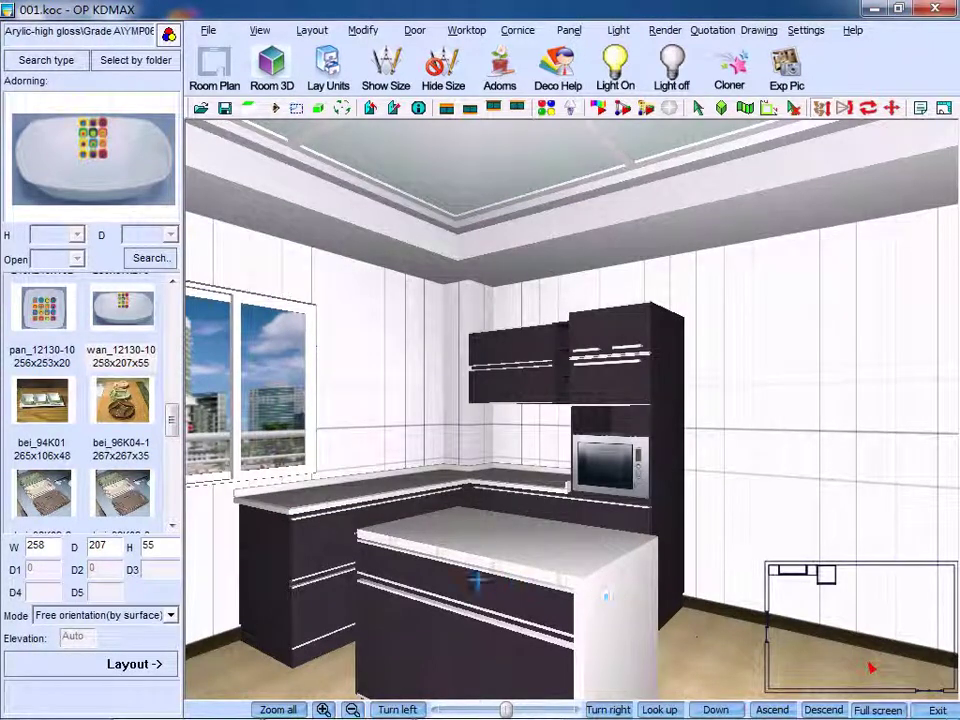
# - Start a bar counter with Free chosen as the location mode
pyautogui.click(466, 30)
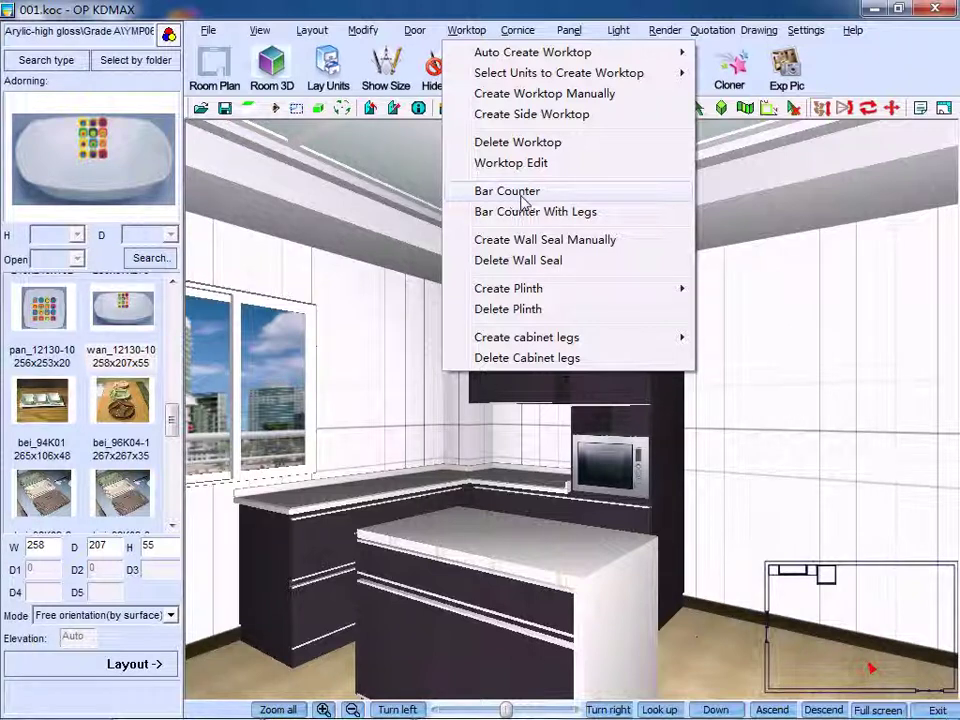
pyautogui.click(520, 191)
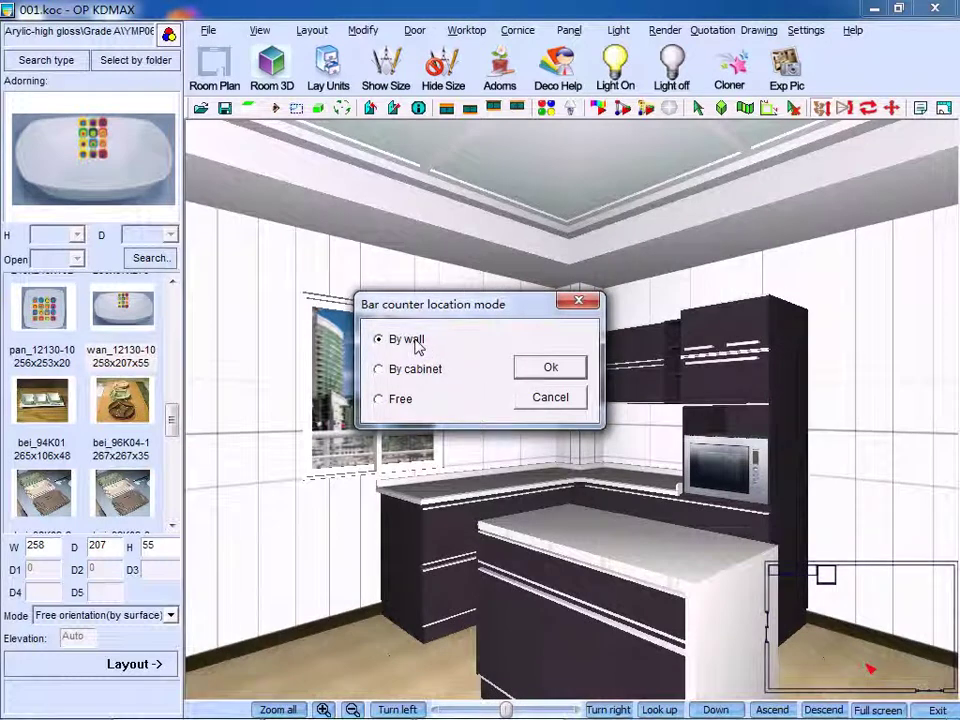
pyautogui.click(403, 400)
pyautogui.click(547, 372)
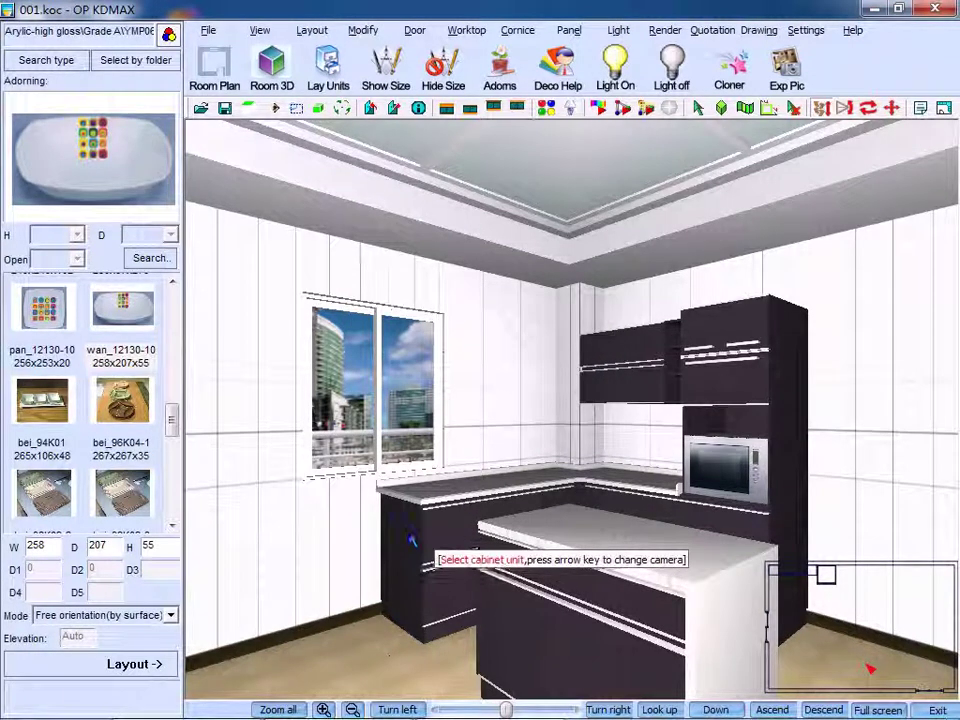
# - Pick the lower cabinet for the bar counter and keep the Pattern 2 shape
pyautogui.click(420, 516)
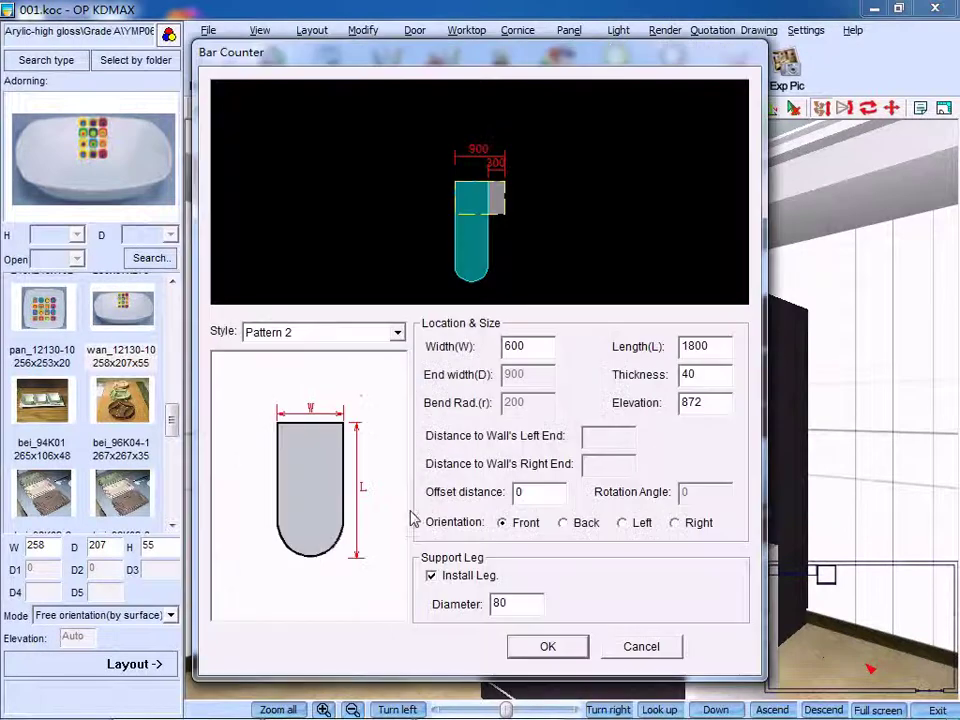
pyautogui.click(398, 334)
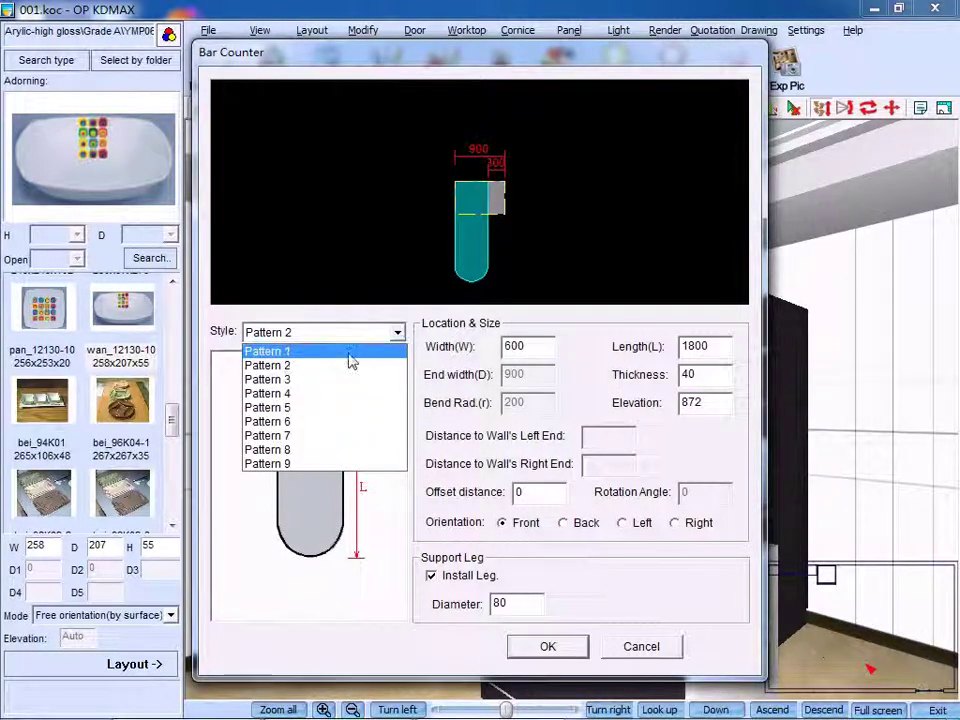
pyautogui.click(350, 358)
pyautogui.click(398, 334)
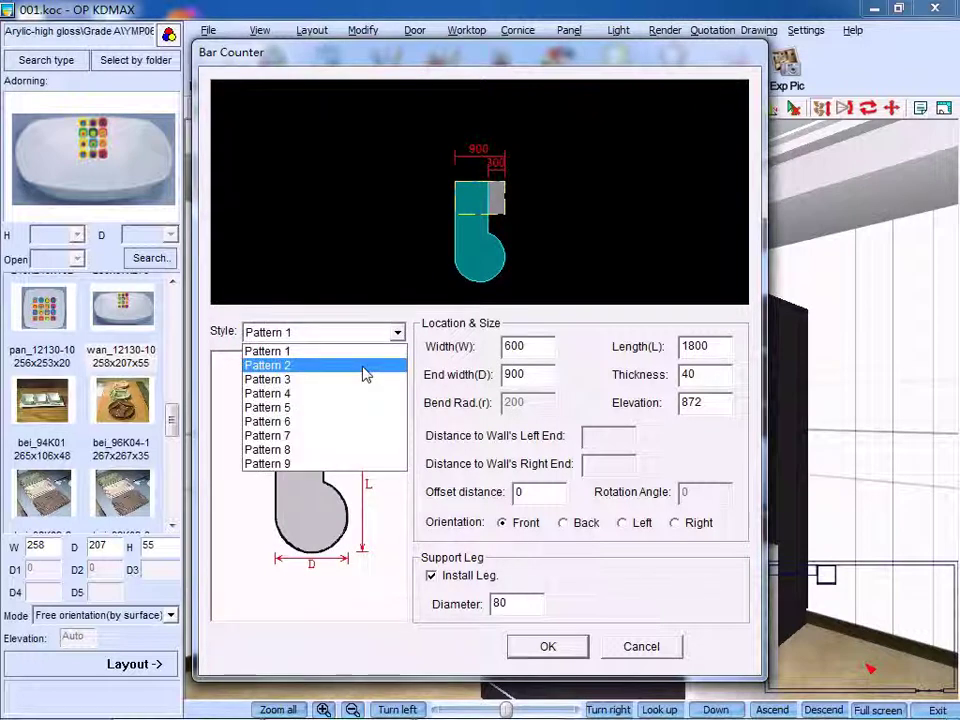
pyautogui.click(364, 367)
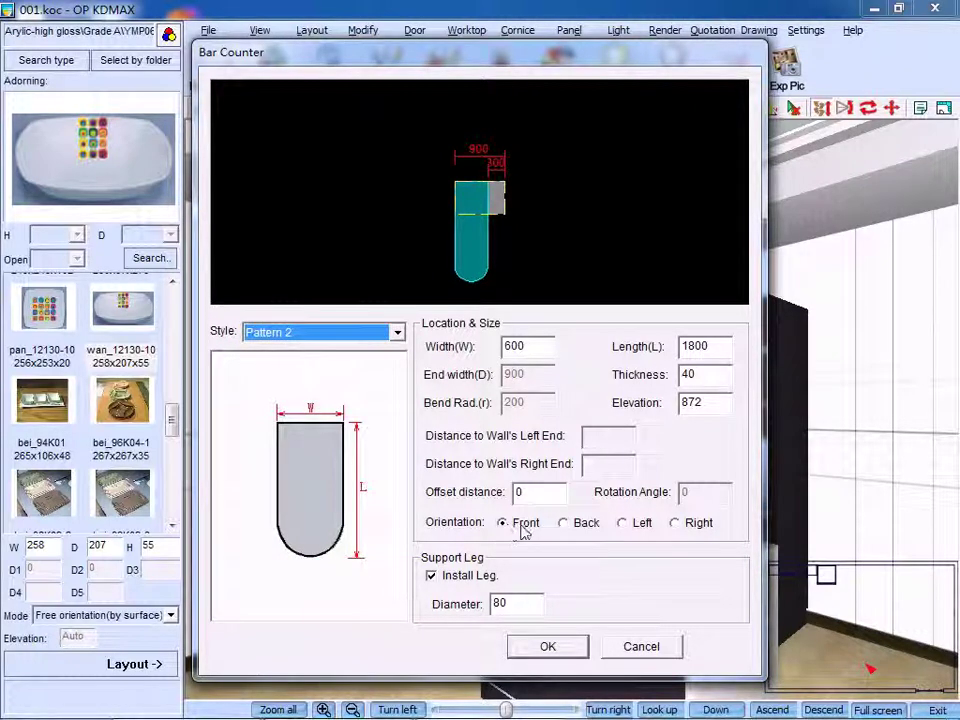
# - Orient the bar counter Left with offset -900, check 600×1800 size, and place it
pyautogui.click(623, 523)
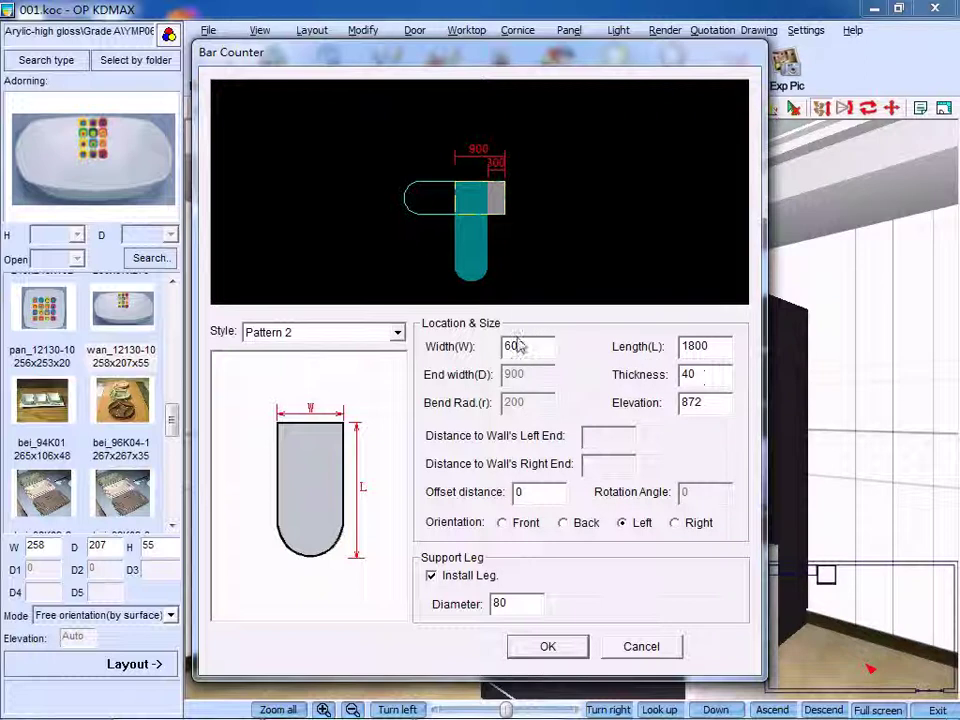
pyautogui.moveTo(553, 493); pyautogui.dragTo(483, 505)
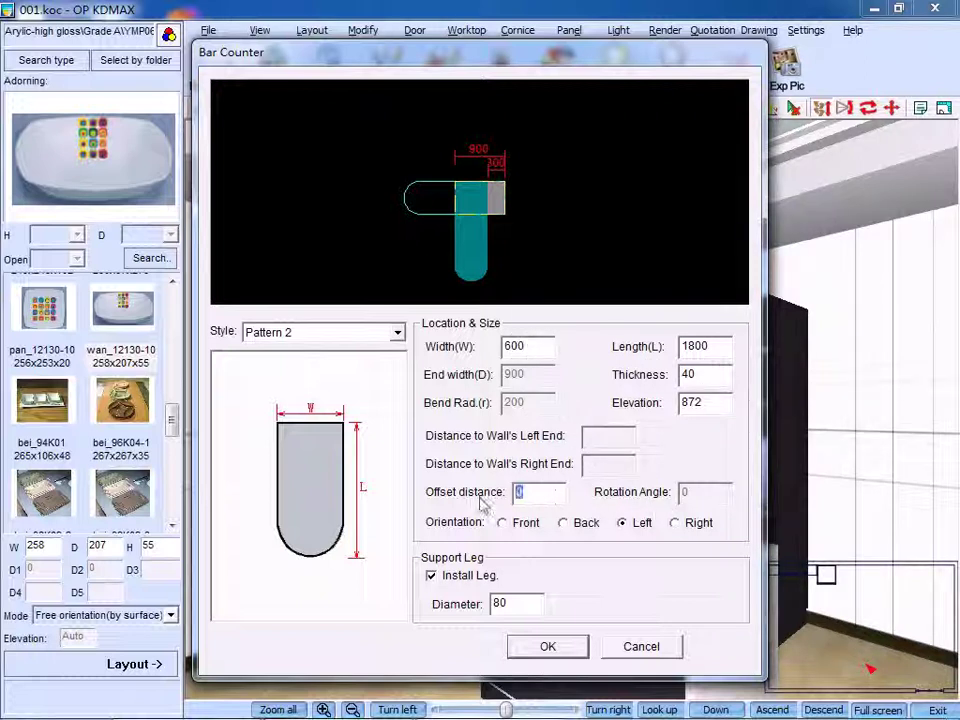
pyautogui.write('-900')
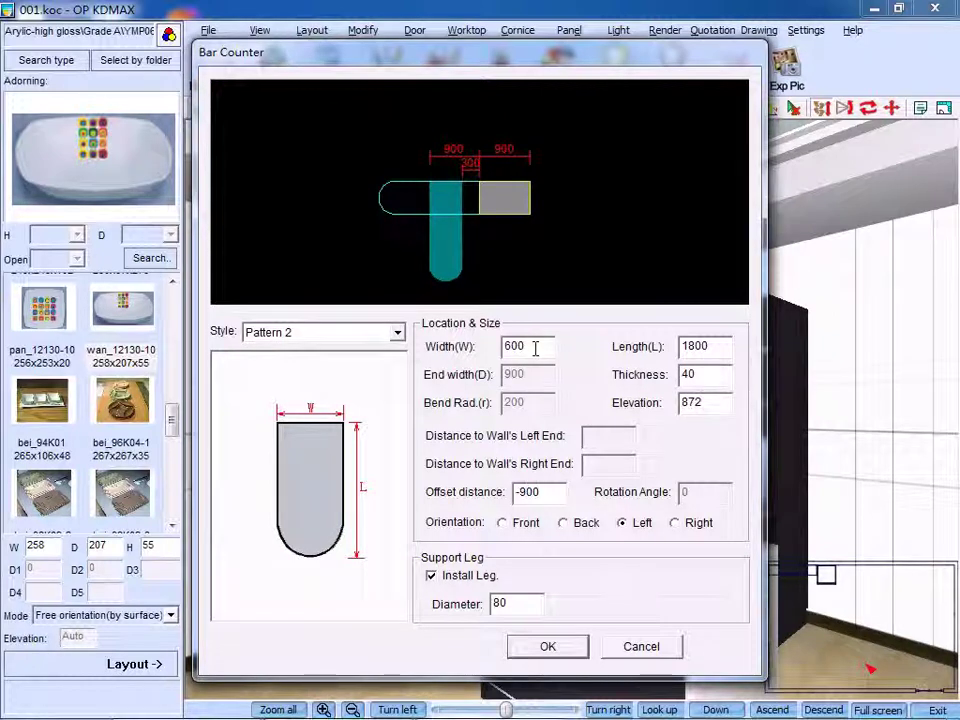
pyautogui.moveTo(537, 346); pyautogui.dragTo(498, 347)
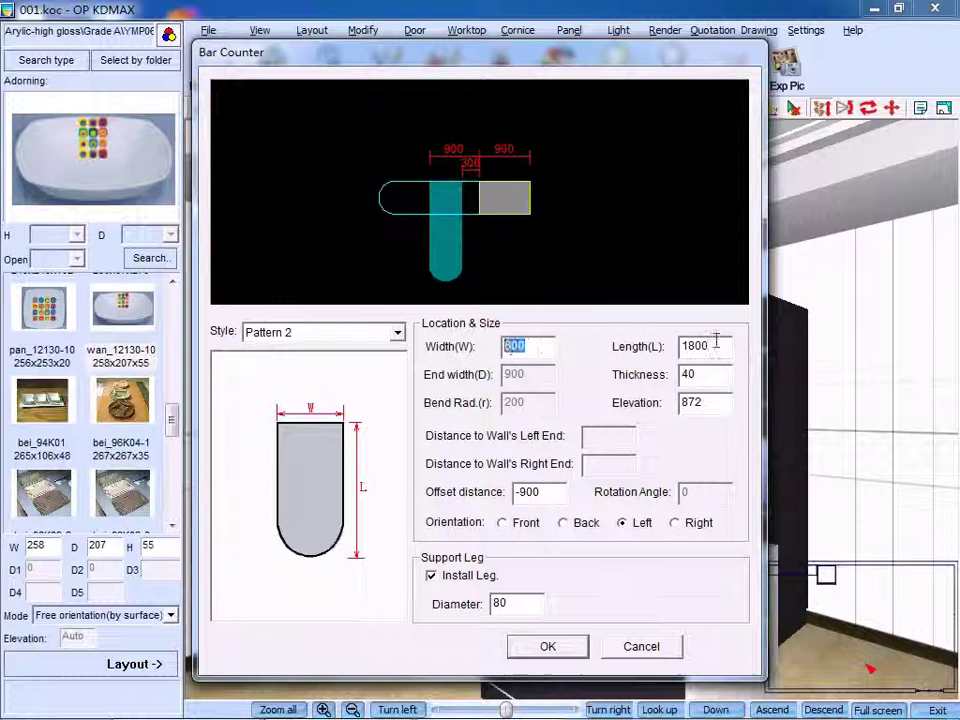
pyautogui.moveTo(716, 342); pyautogui.dragTo(678, 416)
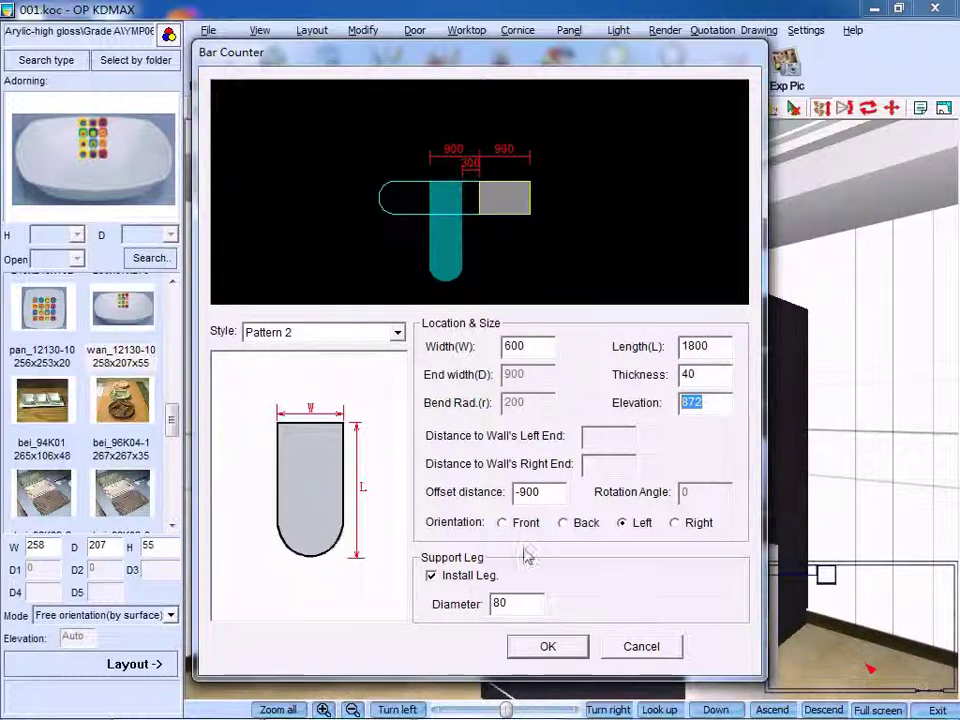
pyautogui.click(563, 650)
# - Turn the 3D view to inspect the bar counter's left end, leg, and its actions
pyautogui.scroll(2, 408, 587)
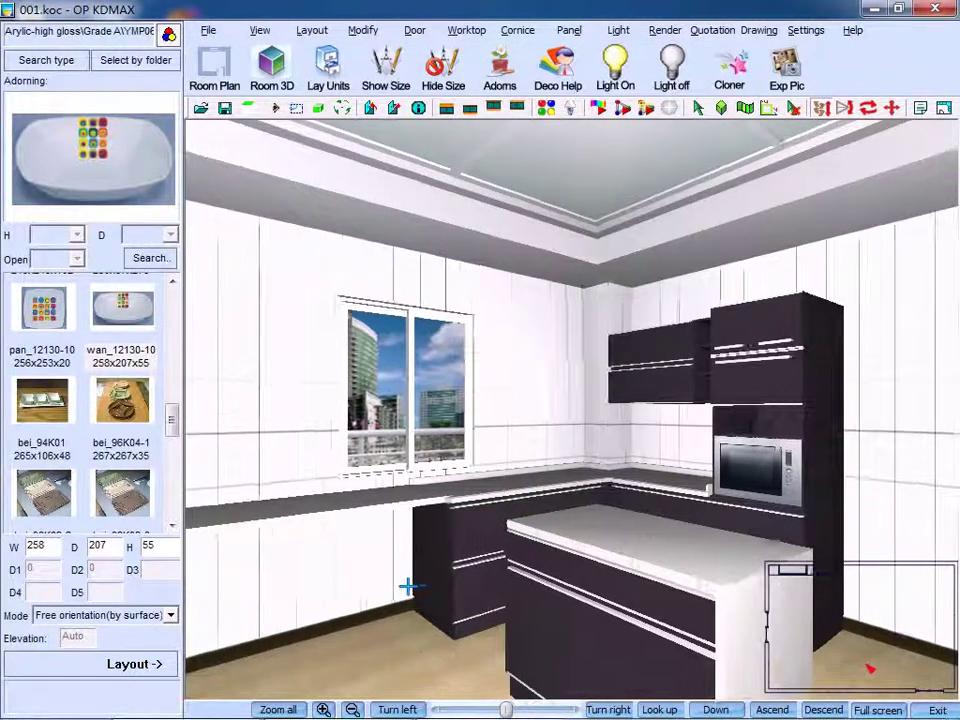
pyautogui.moveTo(408, 587); pyautogui.dragTo(454, 576)
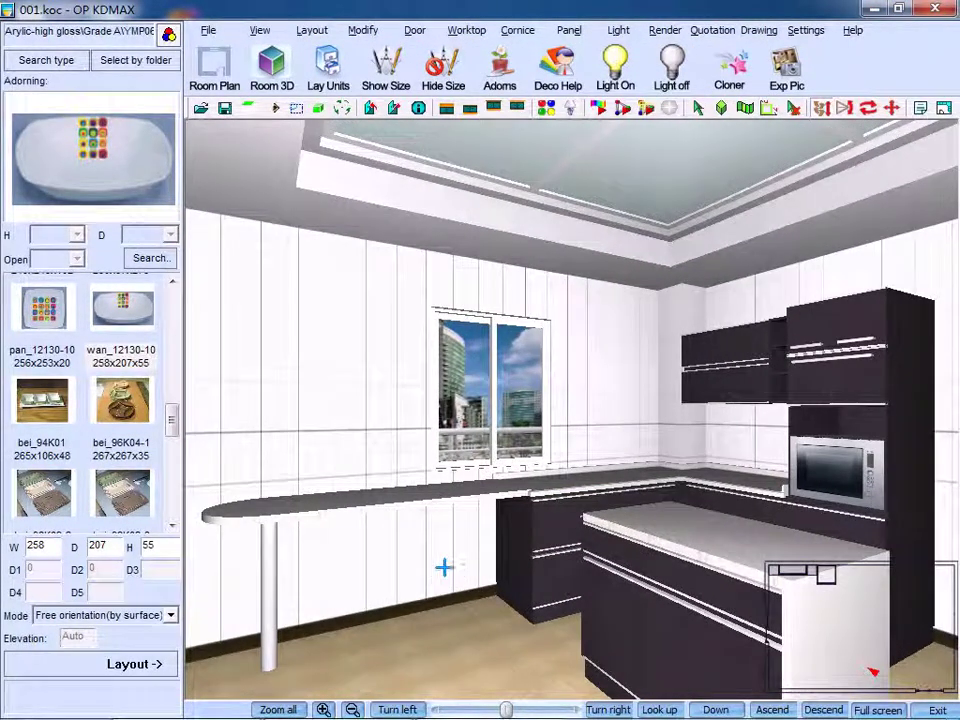
pyautogui.rightClick(371, 502)
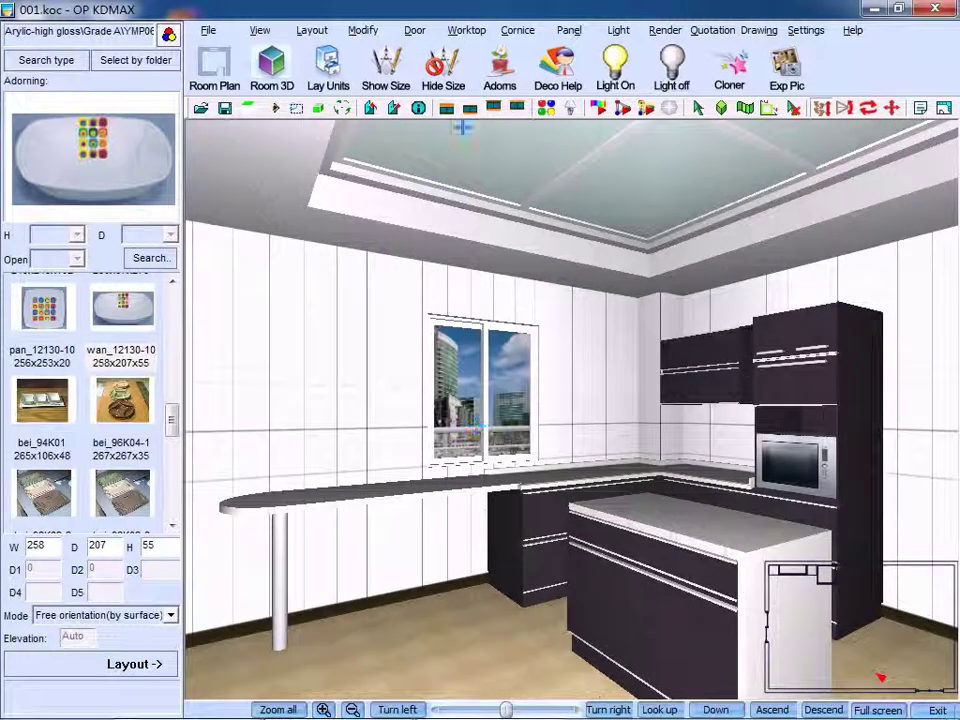
pyautogui.click(466, 30)
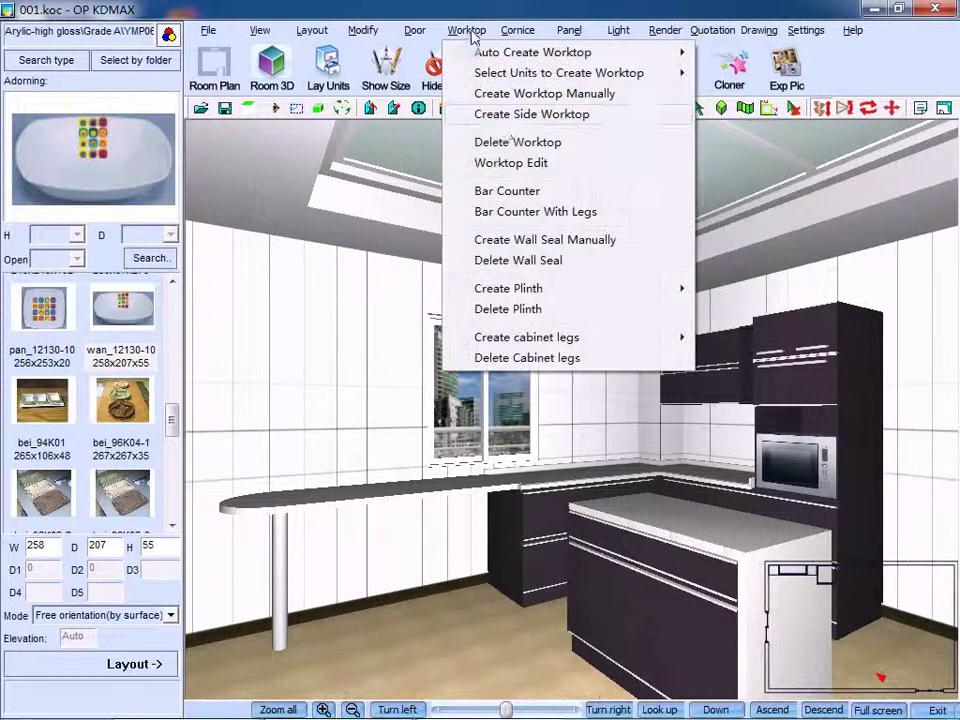
# - Trace a manual wall seal around the room's four corners, closing at the start
pyautogui.click(537, 240)
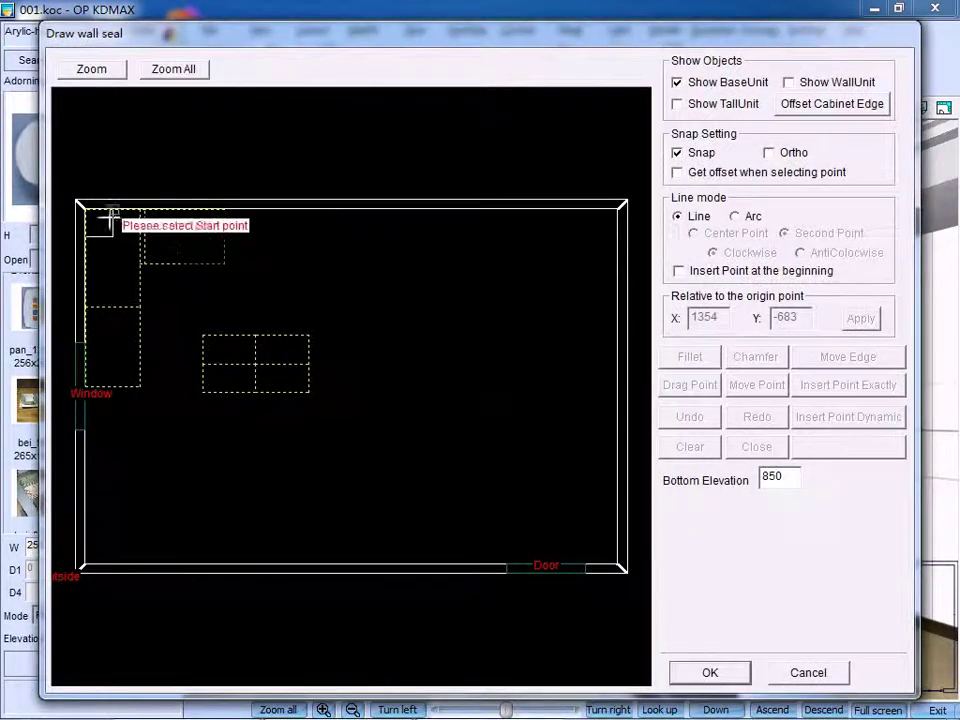
pyautogui.click(86, 207)
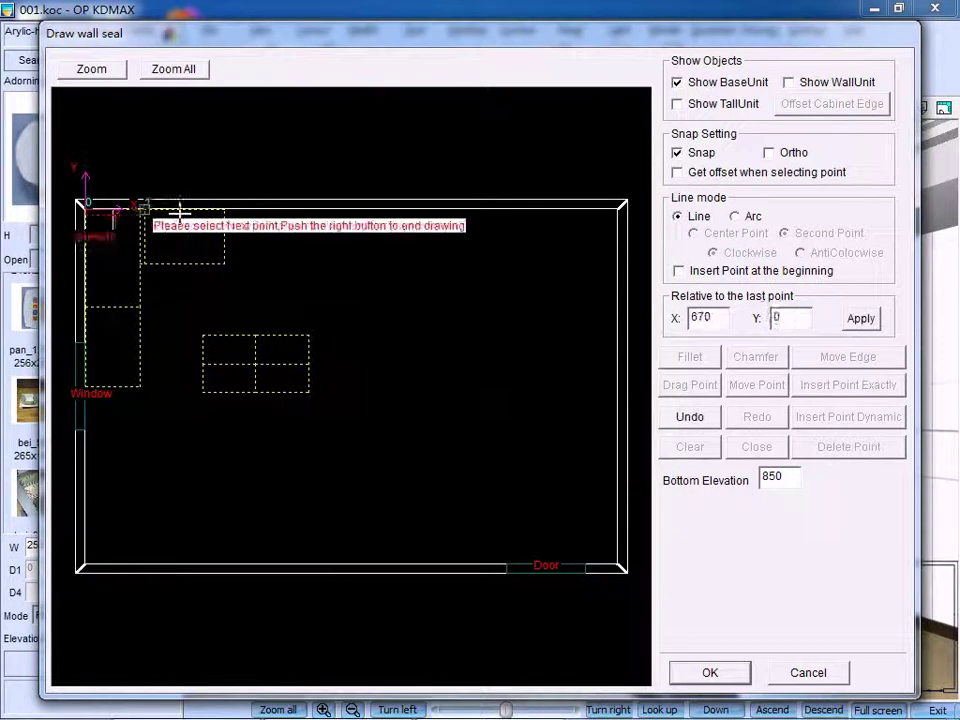
pyautogui.click(620, 205)
pyautogui.click(617, 561)
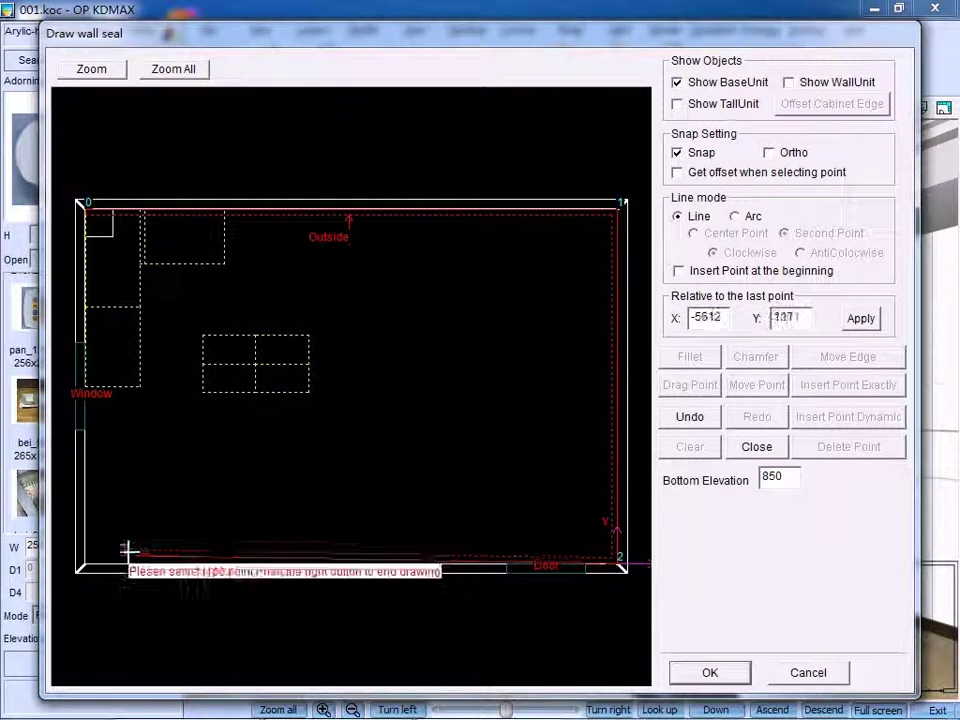
pyautogui.click(84, 563)
pyautogui.click(85, 207)
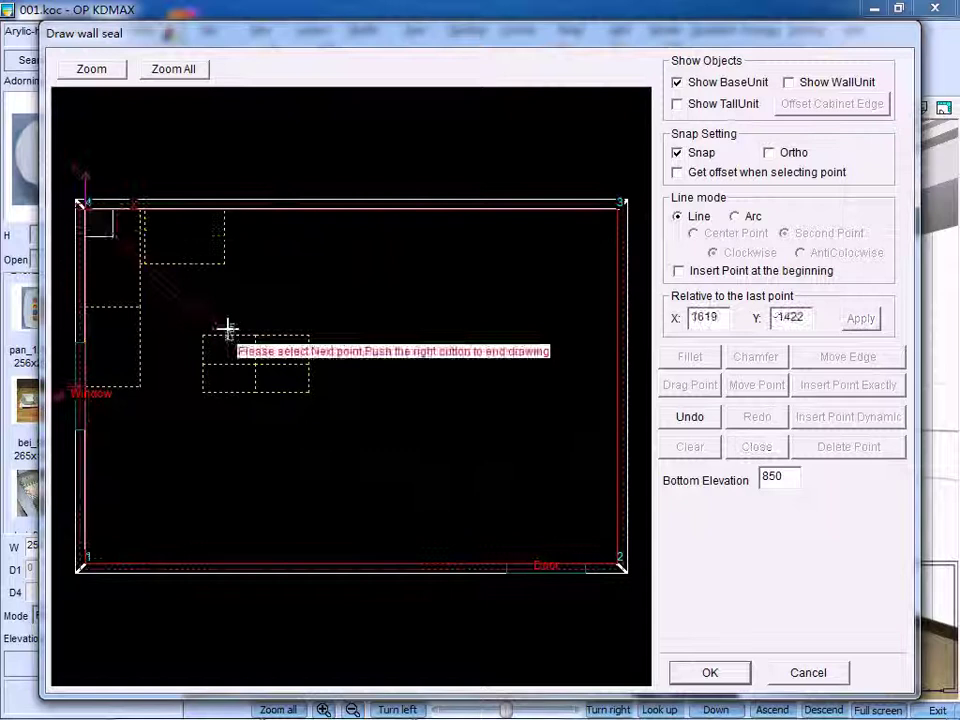
pyautogui.rightClick(230, 327)
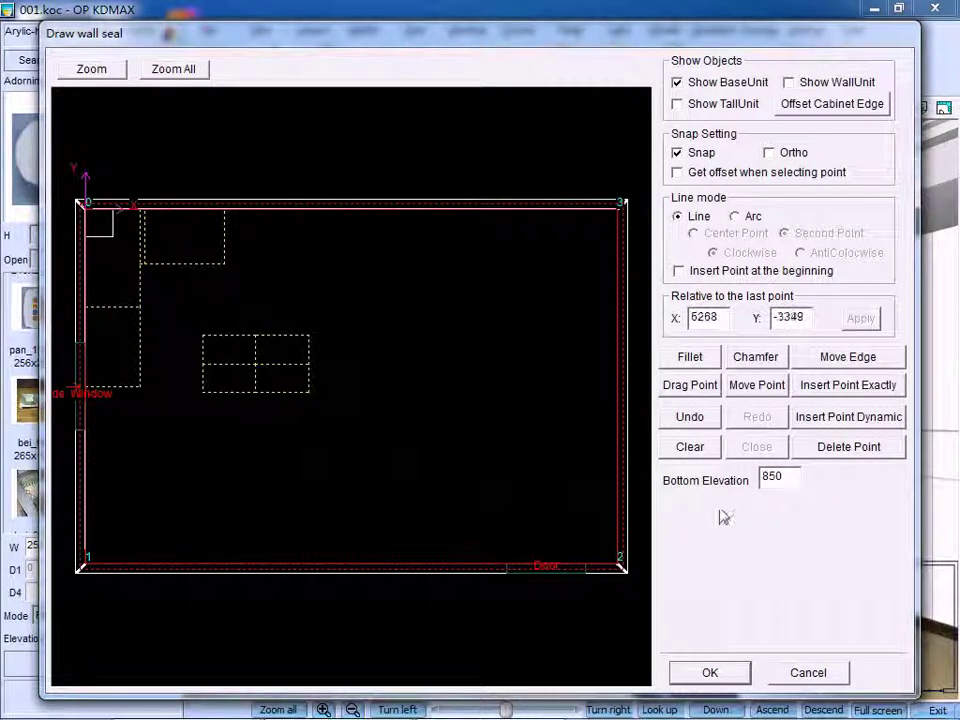
# - Set the wall seal's bottom elevation to 2300 and confirm
pyautogui.moveTo(780, 484); pyautogui.dragTo(766, 482)
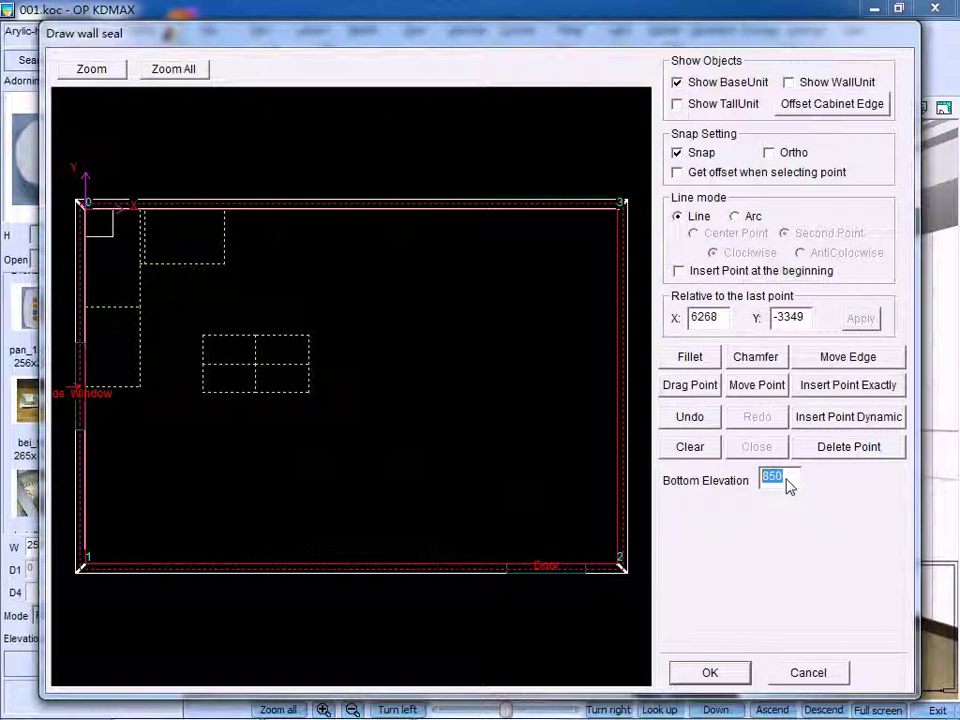
pyautogui.write('2300')
pyautogui.click(728, 680)
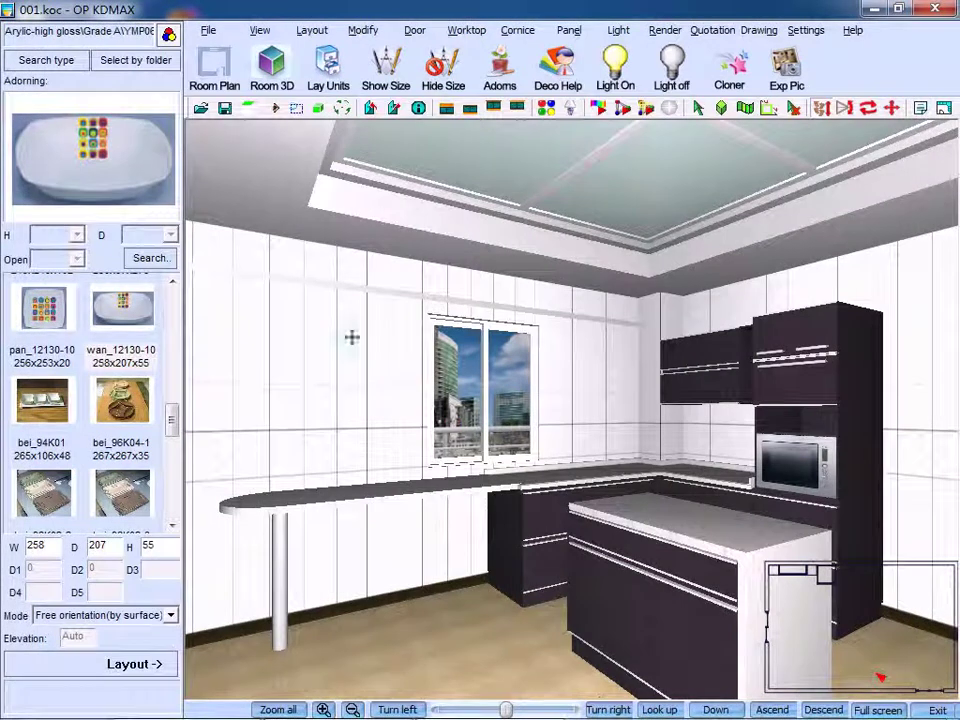
# - Check the wall seal's context actions, then remove the wall seal from the walls' tops
pyautogui.rightClick(296, 283)
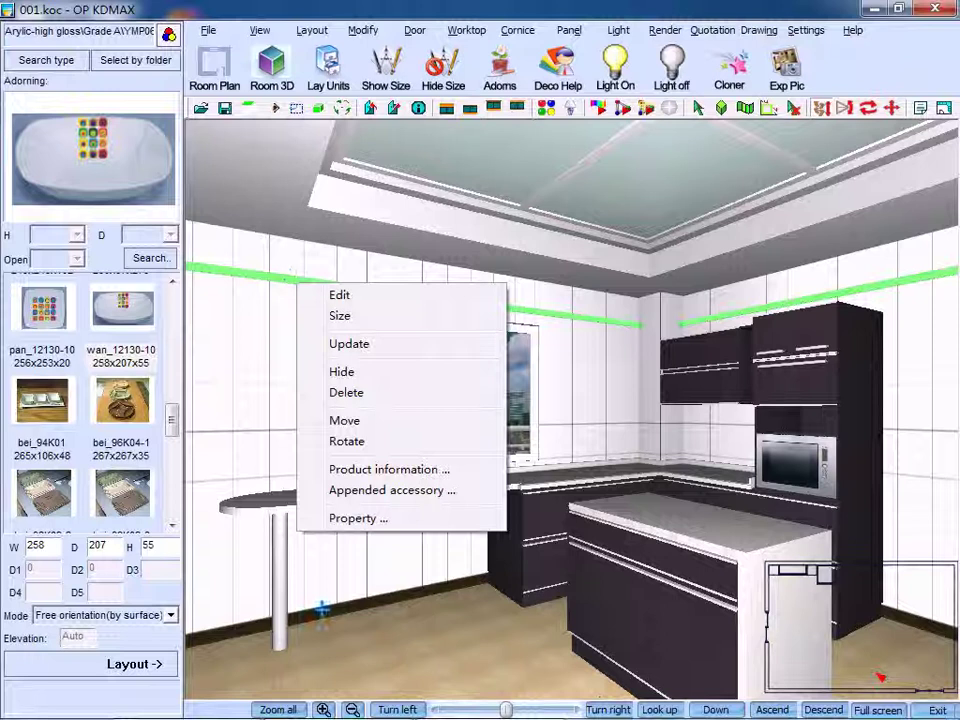
pyautogui.click(286, 278)
pyautogui.rightClick(286, 278)
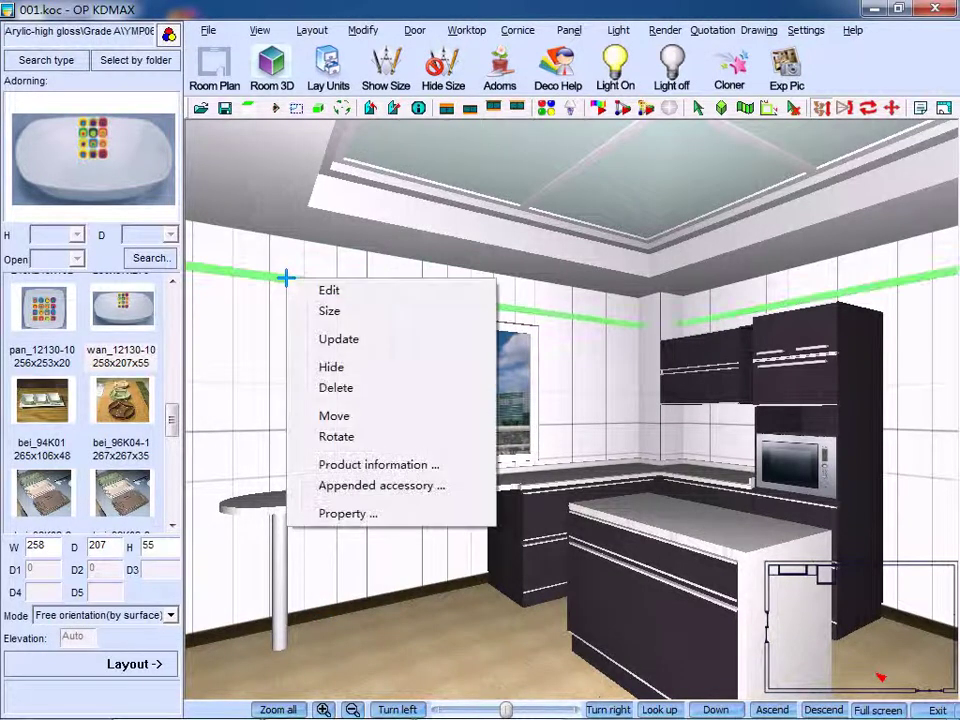
pyautogui.click(357, 30)
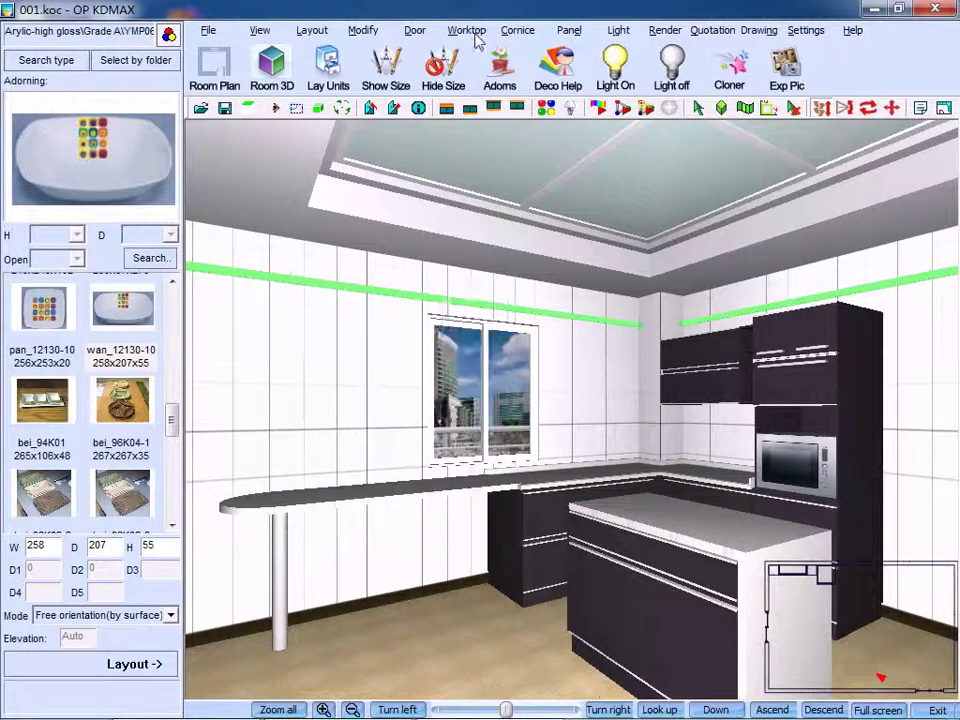
pyautogui.click(466, 30)
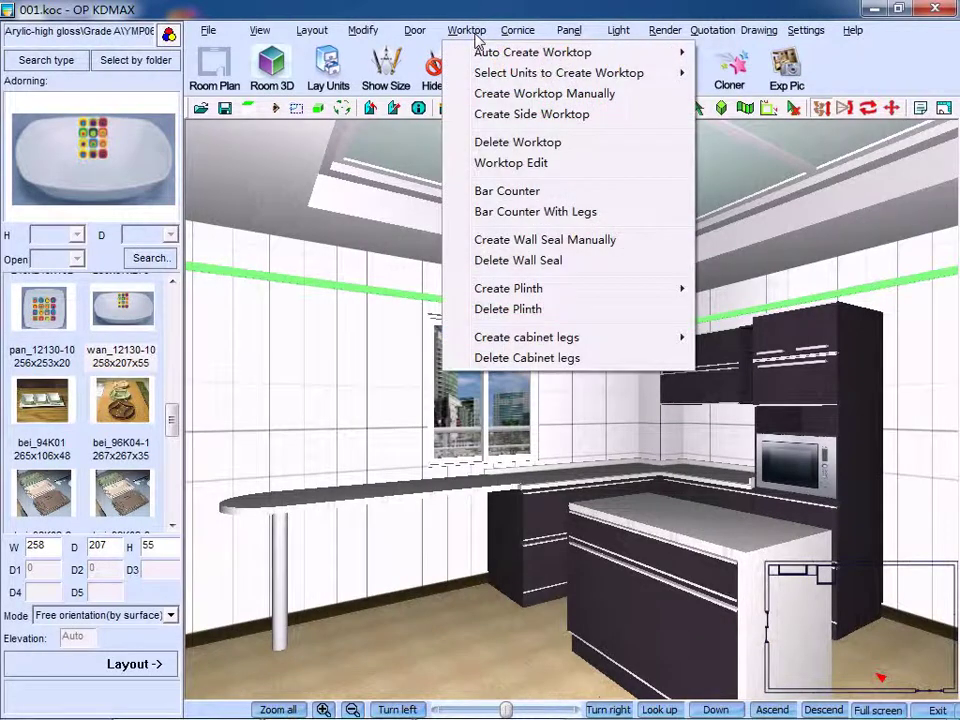
pyautogui.click(518, 262)
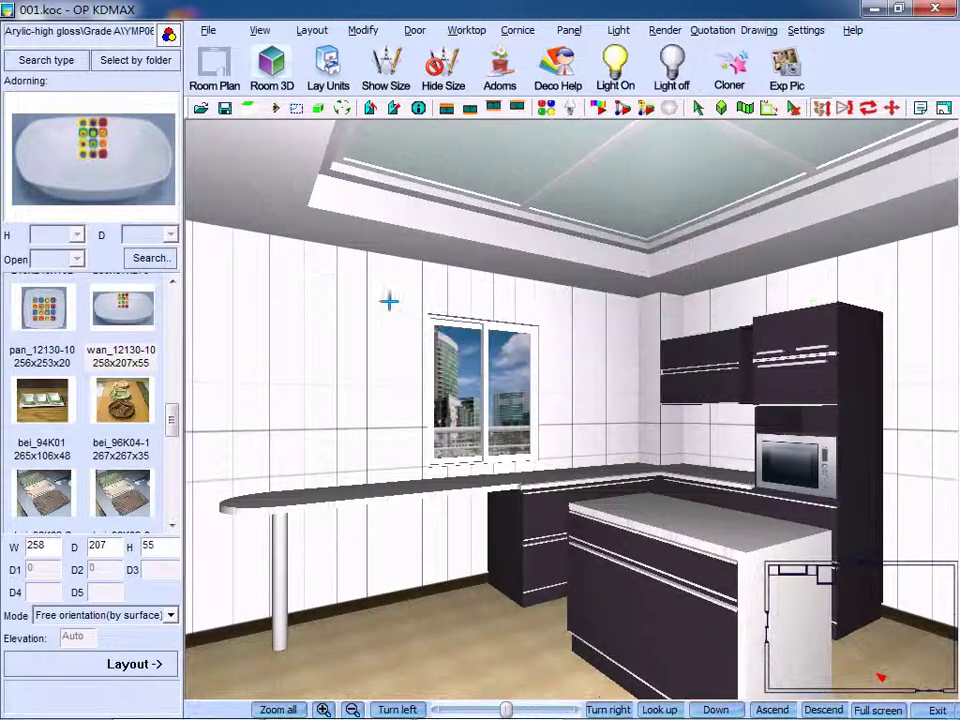
# - Delete any existing plinths beneath the cabinets
pyautogui.click(466, 30)
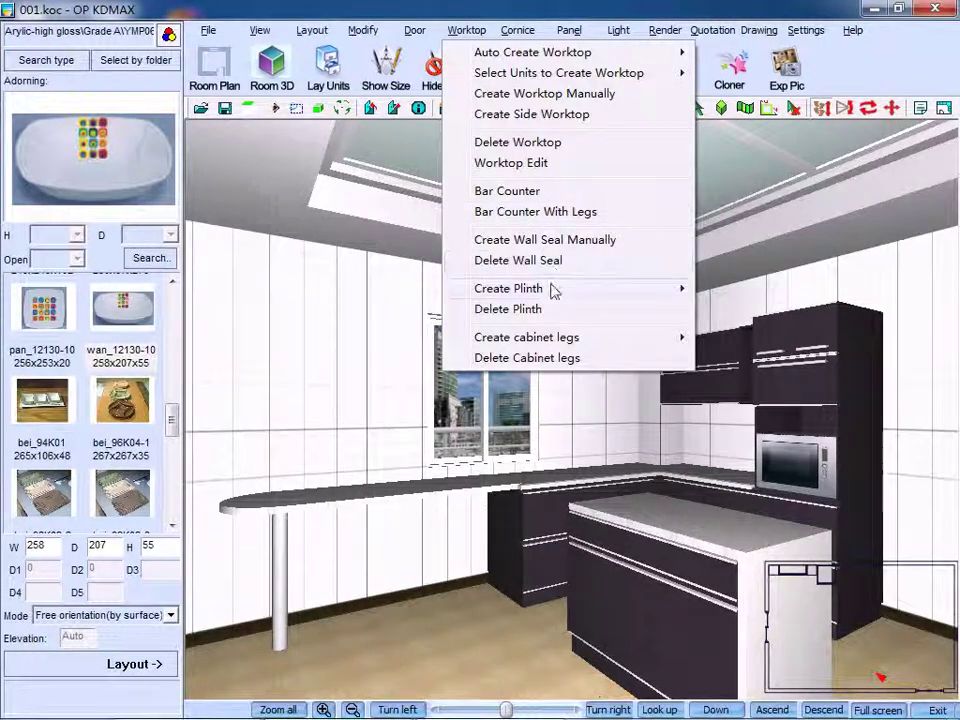
pyautogui.moveTo(551, 289)
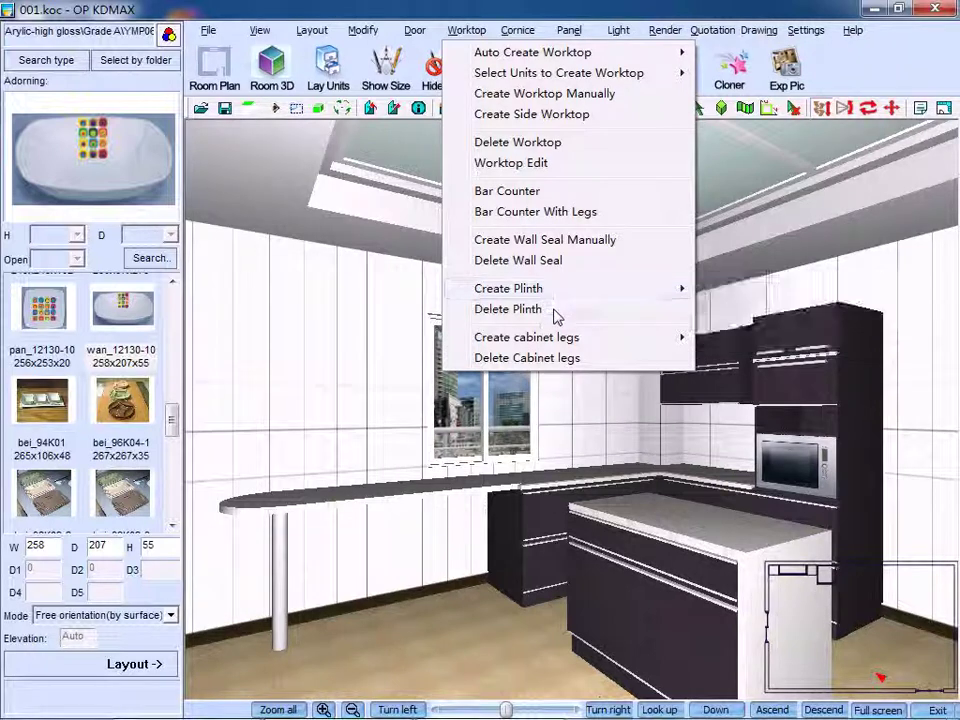
pyautogui.click(557, 311)
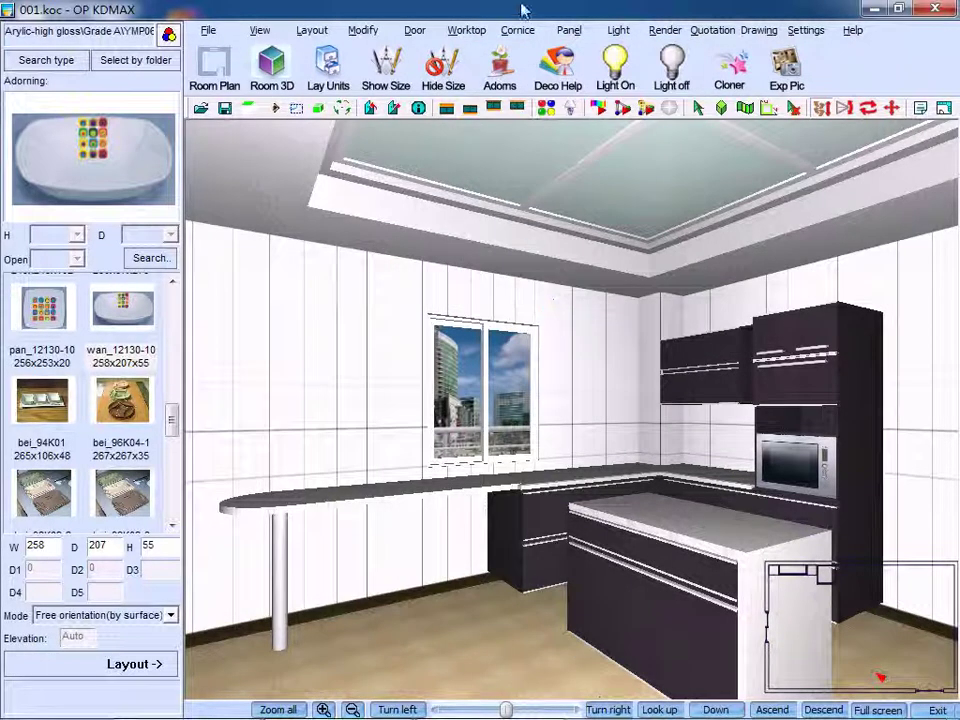
# - Generate plinths automatically under all the kitchen cabinets
pyautogui.click(466, 30)
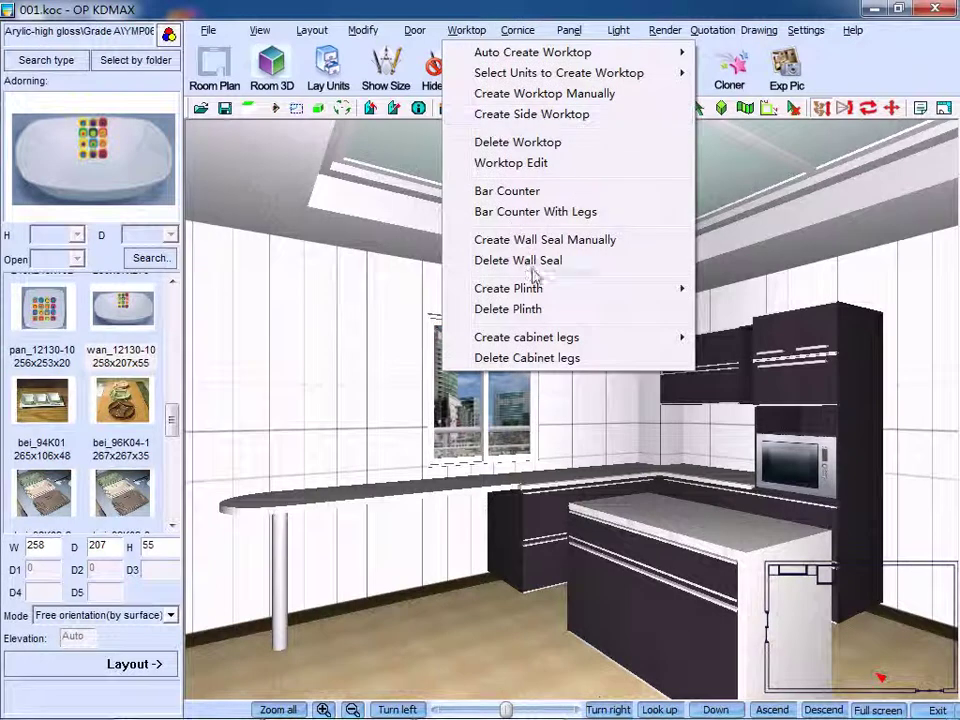
pyautogui.moveTo(546, 289)
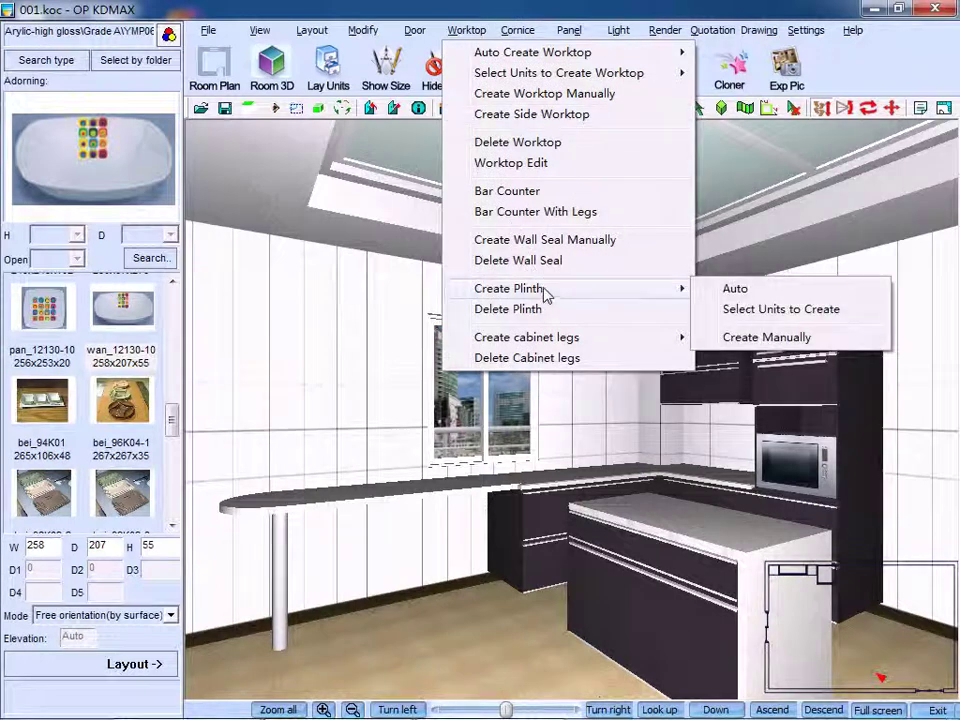
pyautogui.click(737, 292)
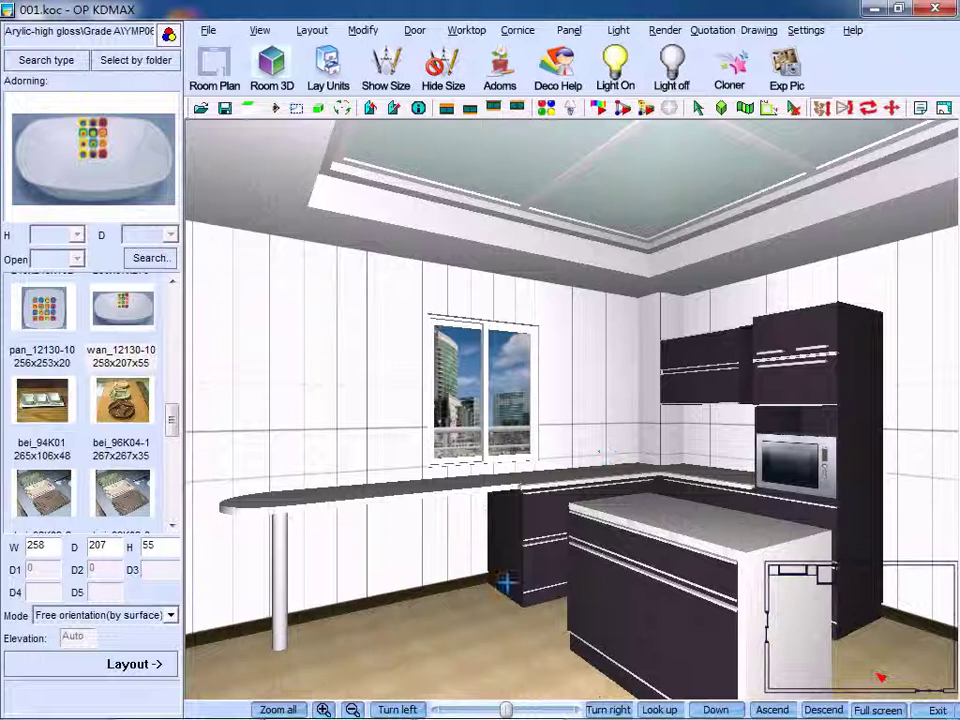
# - Reveal the Create Plinth options in the Worktop menu: Auto, from selected units, or Manual
pyautogui.click(465, 30)
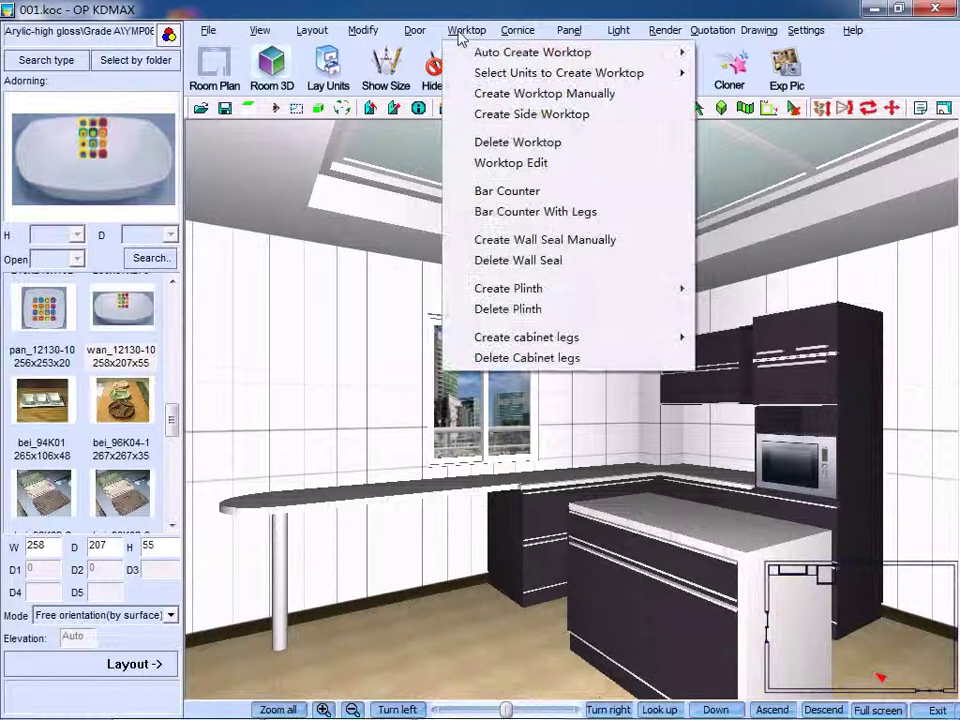
pyautogui.moveTo(541, 344)
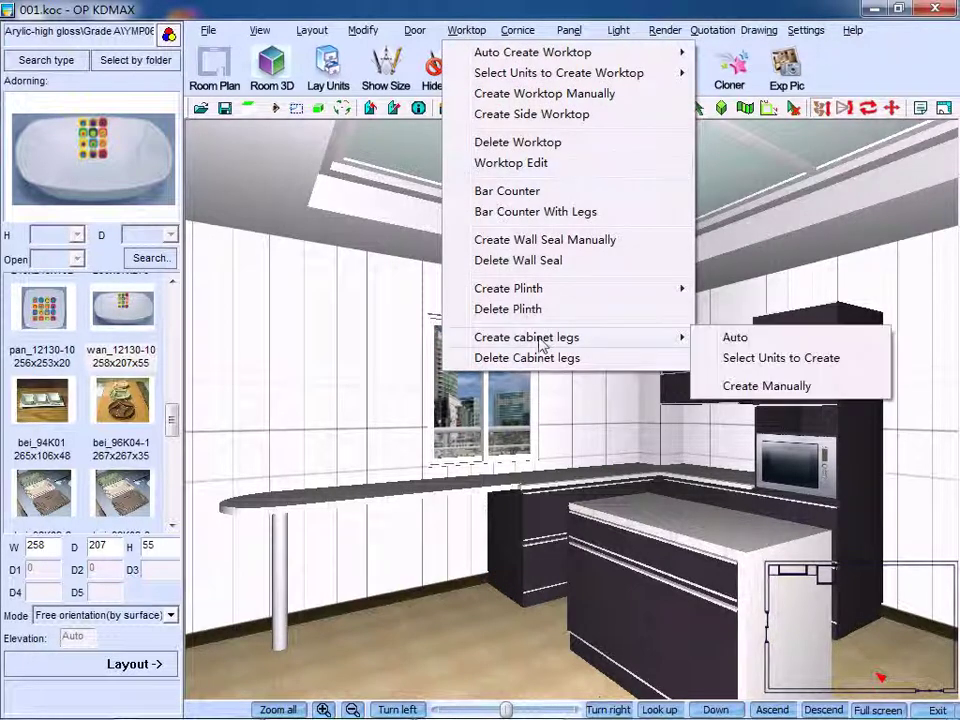